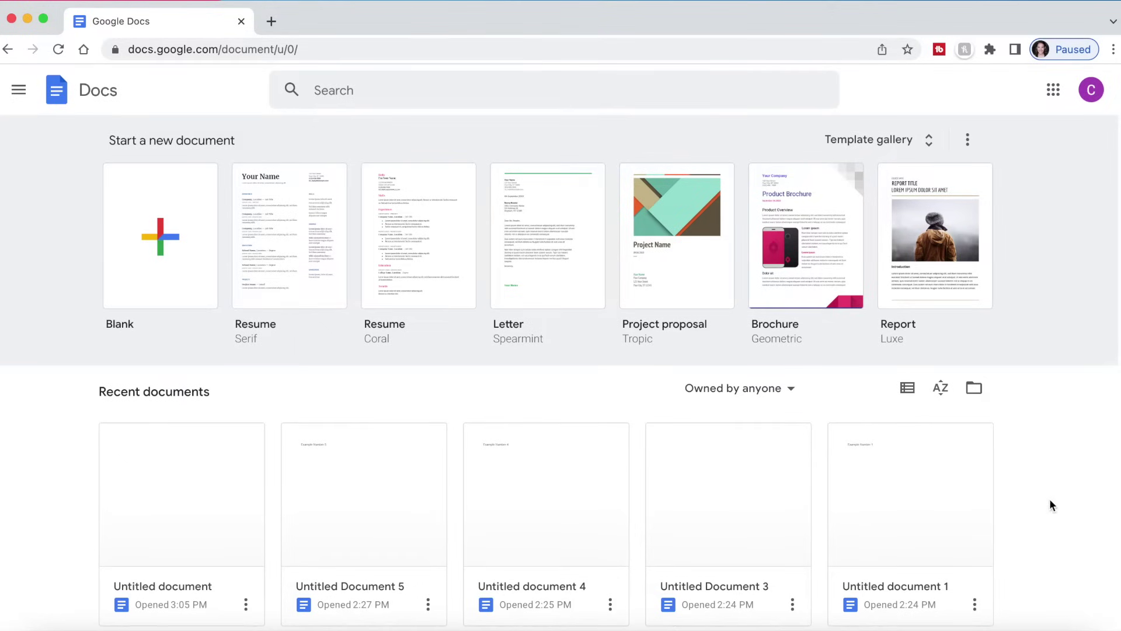
- Show the 'Owned by anyone' filter choices for the recent documents list
left_click(795, 398)
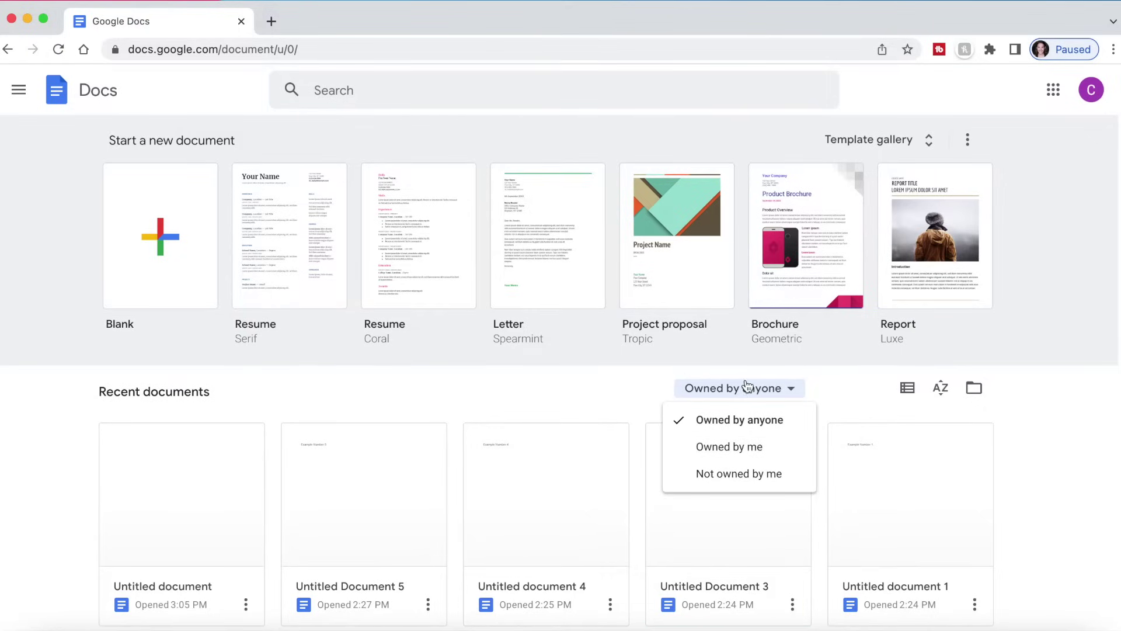
- Close the owner filter, try list view and the sort menu, then close the Drive file picker
left_click(550, 393)
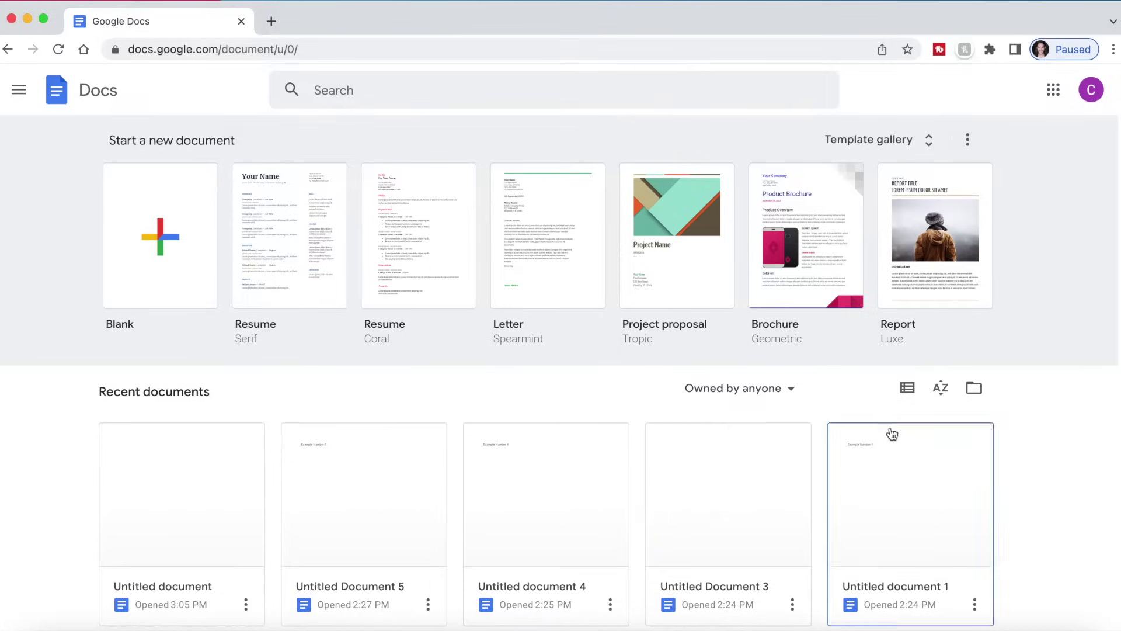
left_click(908, 390)
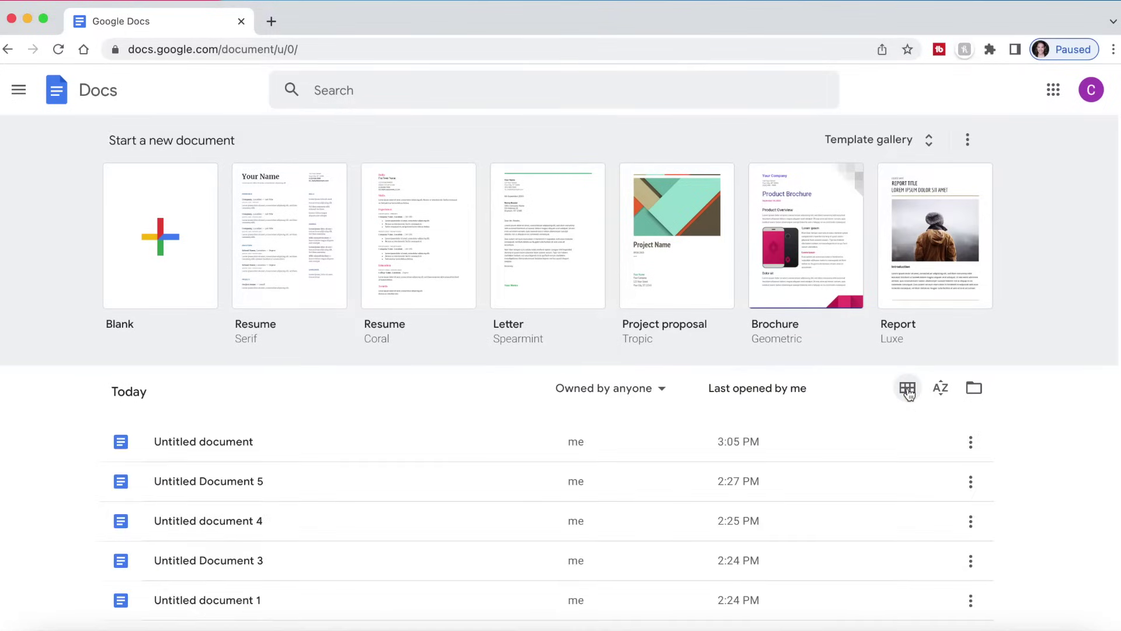
left_click(942, 394)
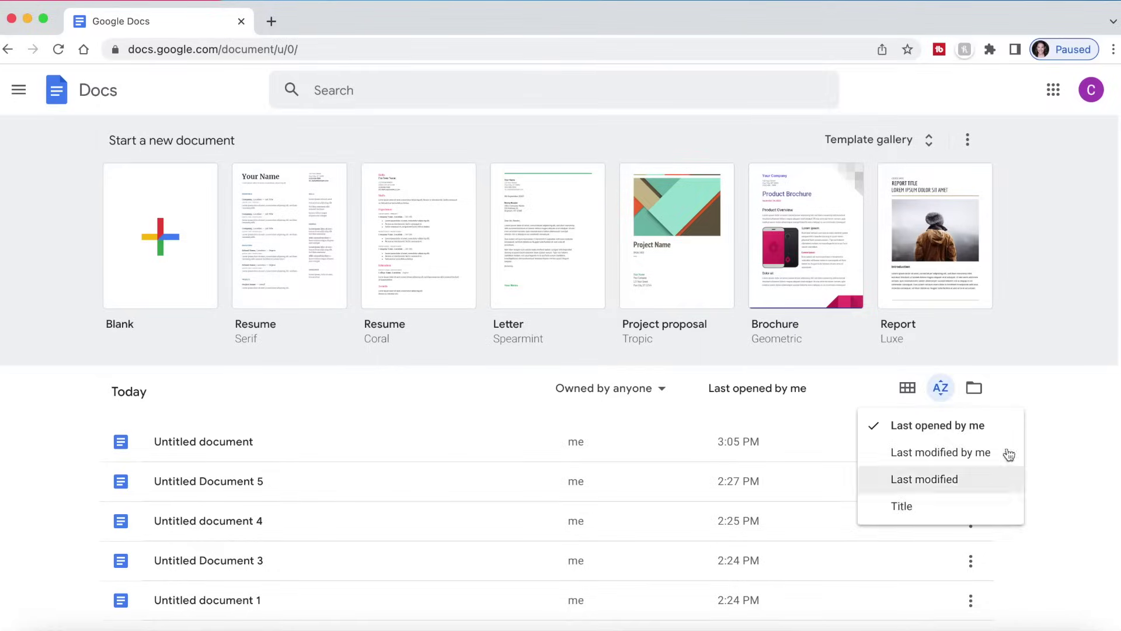
left_click(1071, 411)
left_click(974, 388)
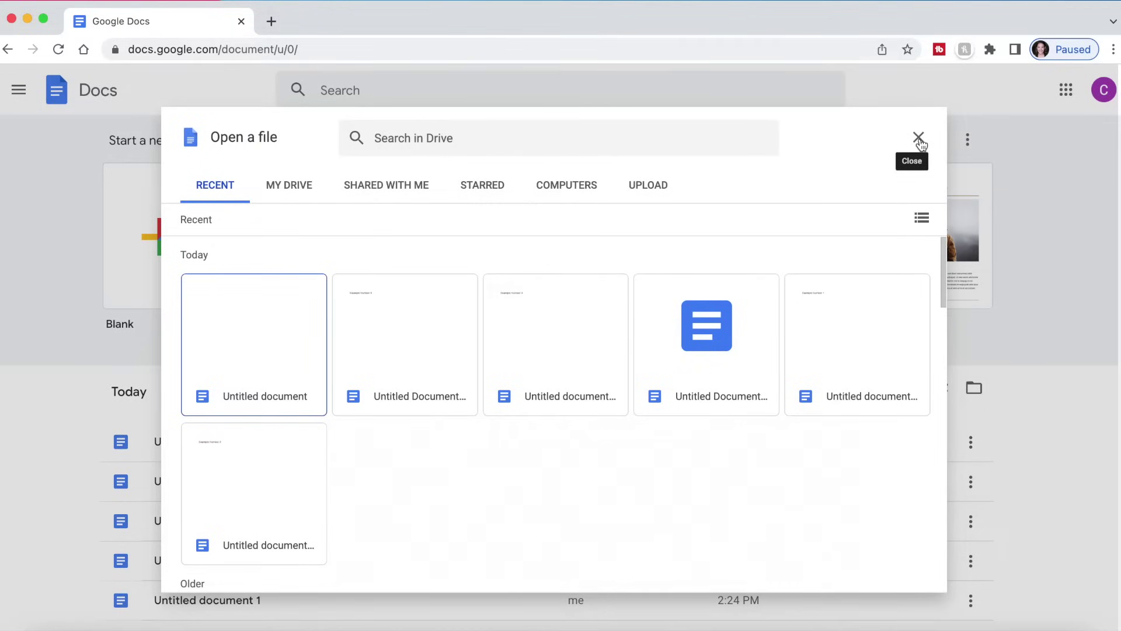
left_click(919, 140)
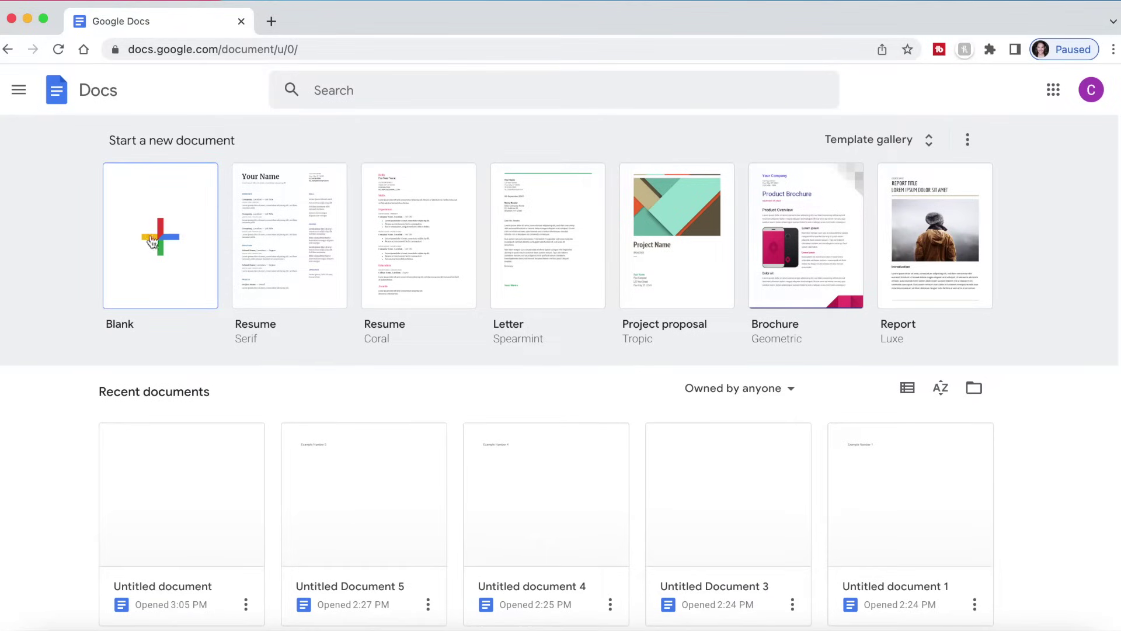
- Create a blank document titled 'Example Doc #1' and close the move-to-folder panel
left_click(171, 240)
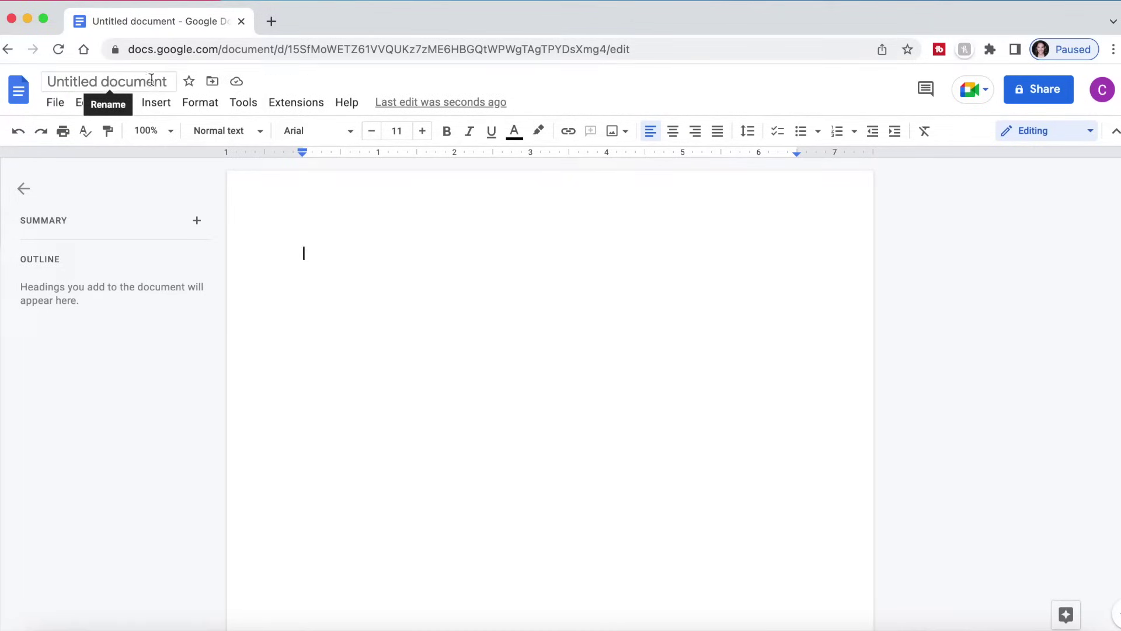
left_click(141, 76)
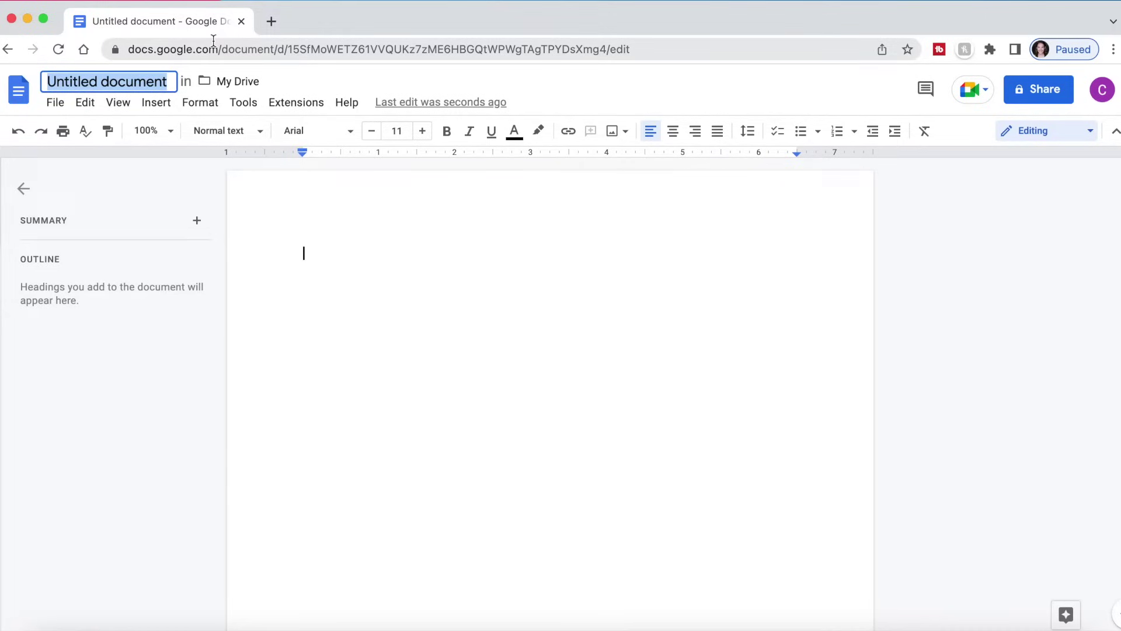
type("Example ")
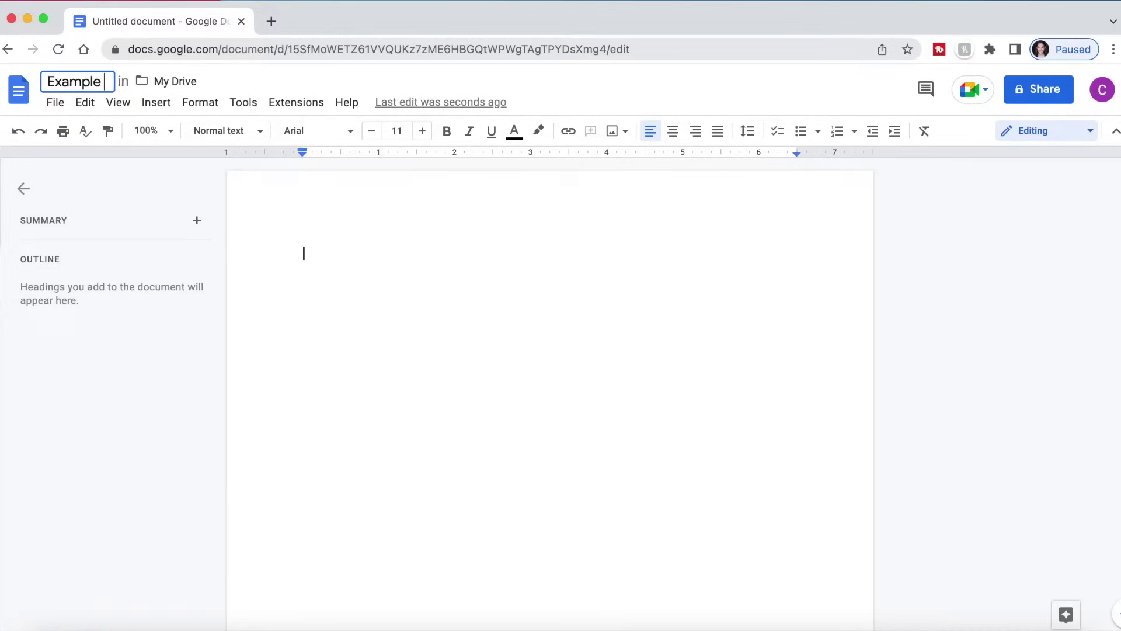
type("Doc")
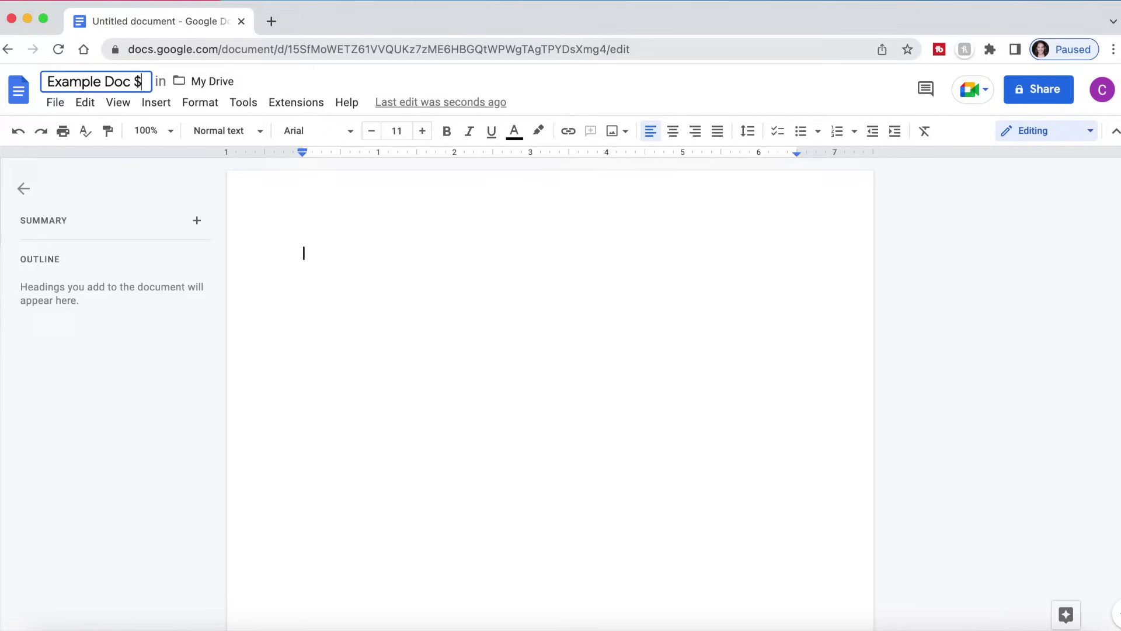
type(" #1")
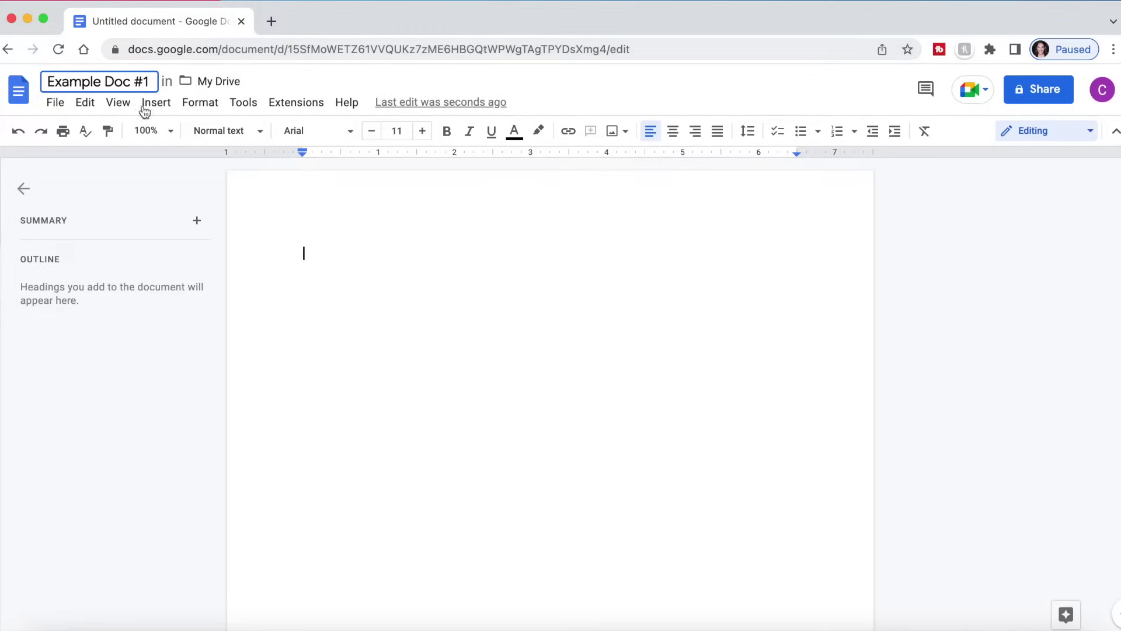
left_click(199, 80)
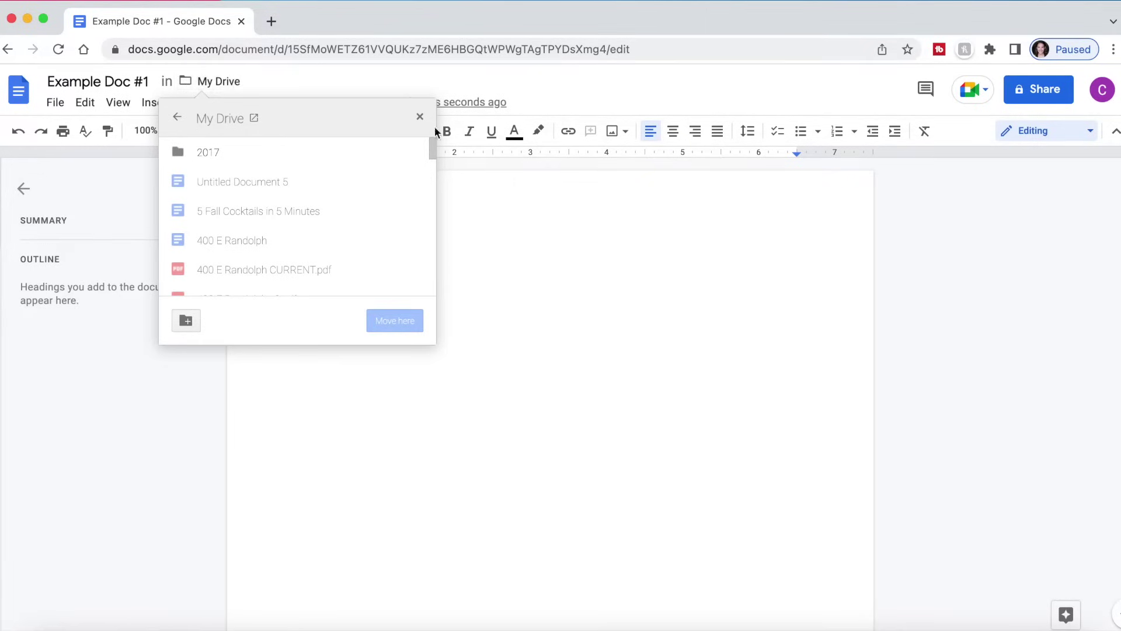
left_click(420, 117)
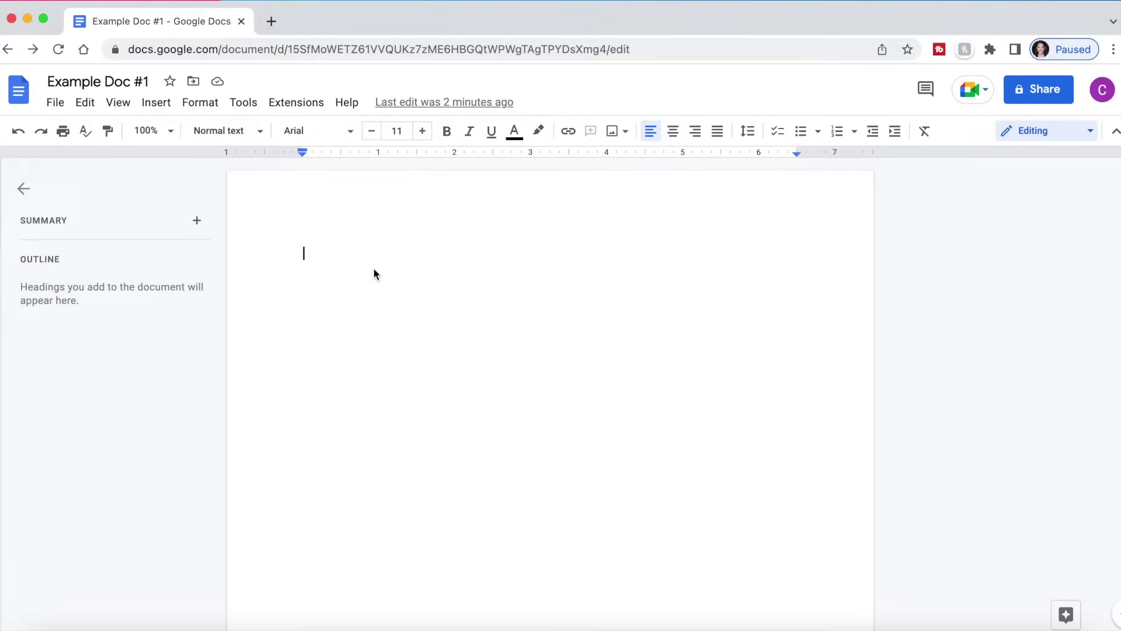
- Open the Share dialog for Example Doc #1
left_click(1027, 93)
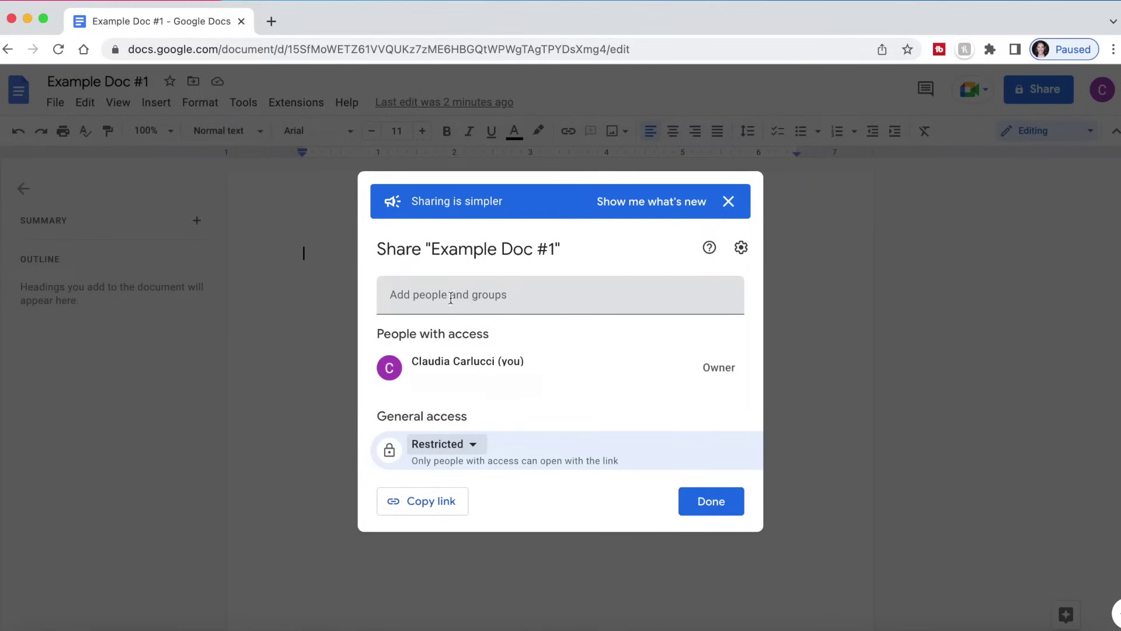
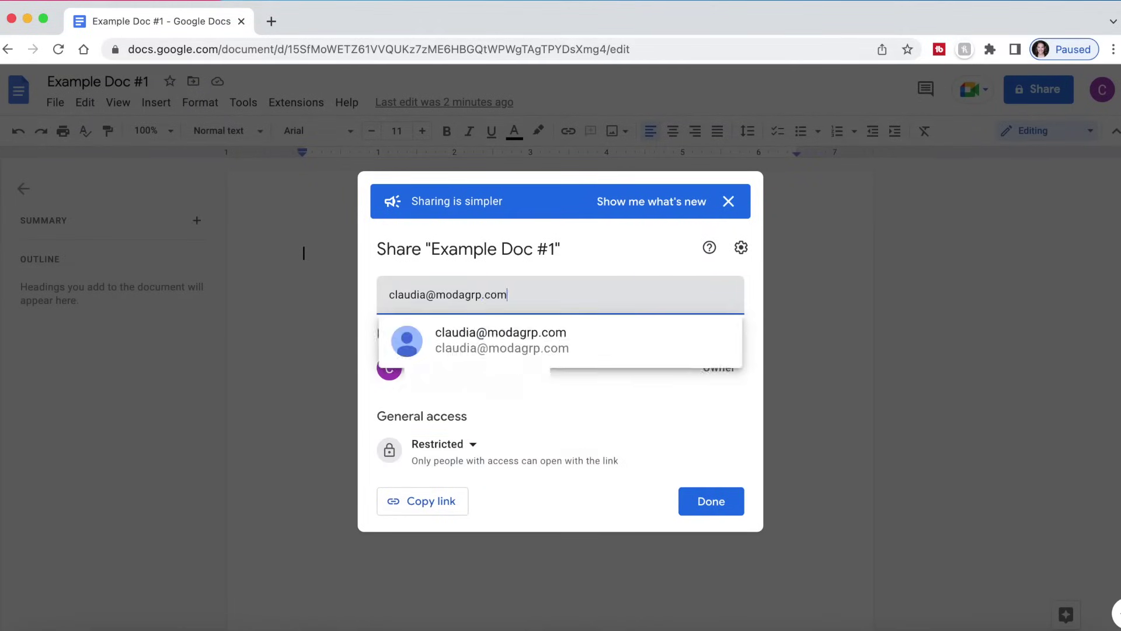
- Add the recipient's e-mail address with the message 'Here is our google doc'
key("Return")
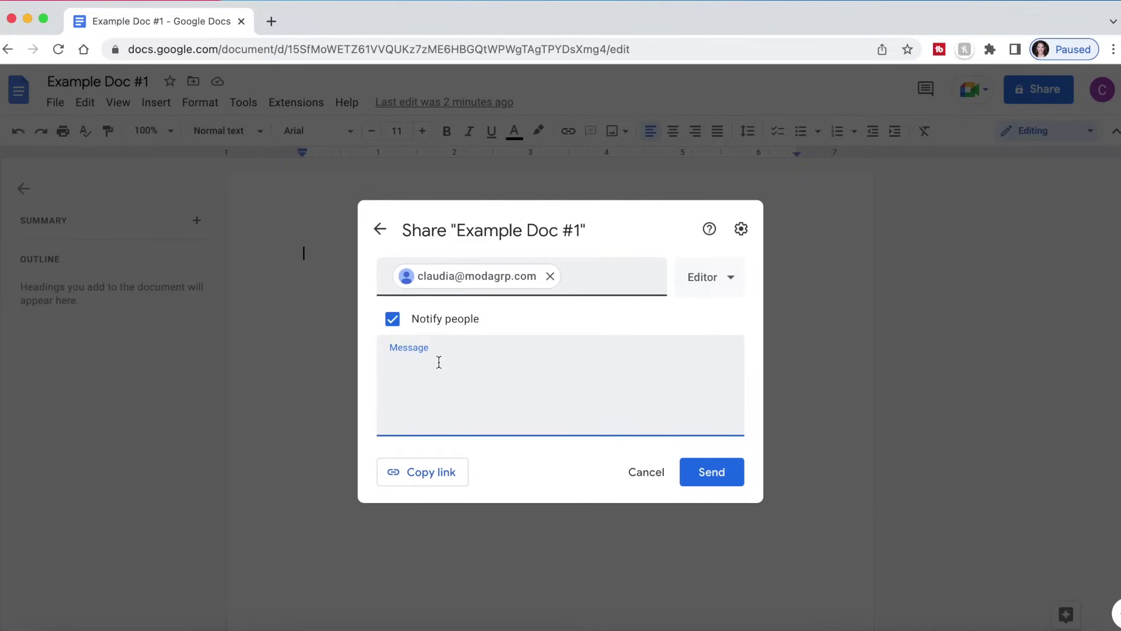
type("Here is our google doc")
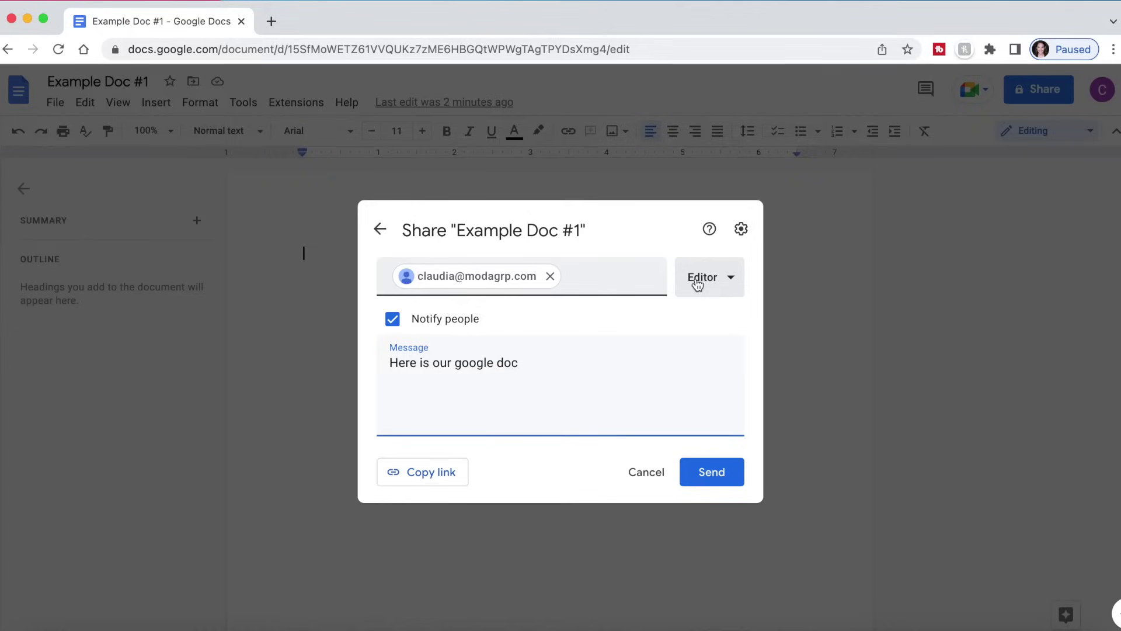
- Set the recipient's role to Viewer, copy the share link and open advanced sharing settings
left_click(733, 285)
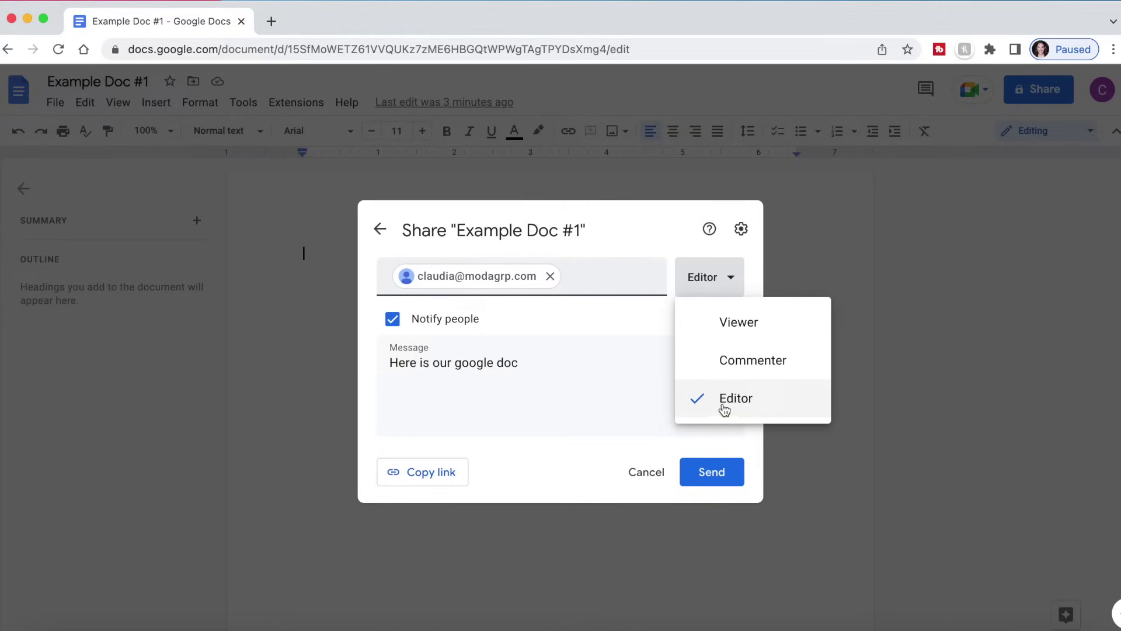
left_click(730, 326)
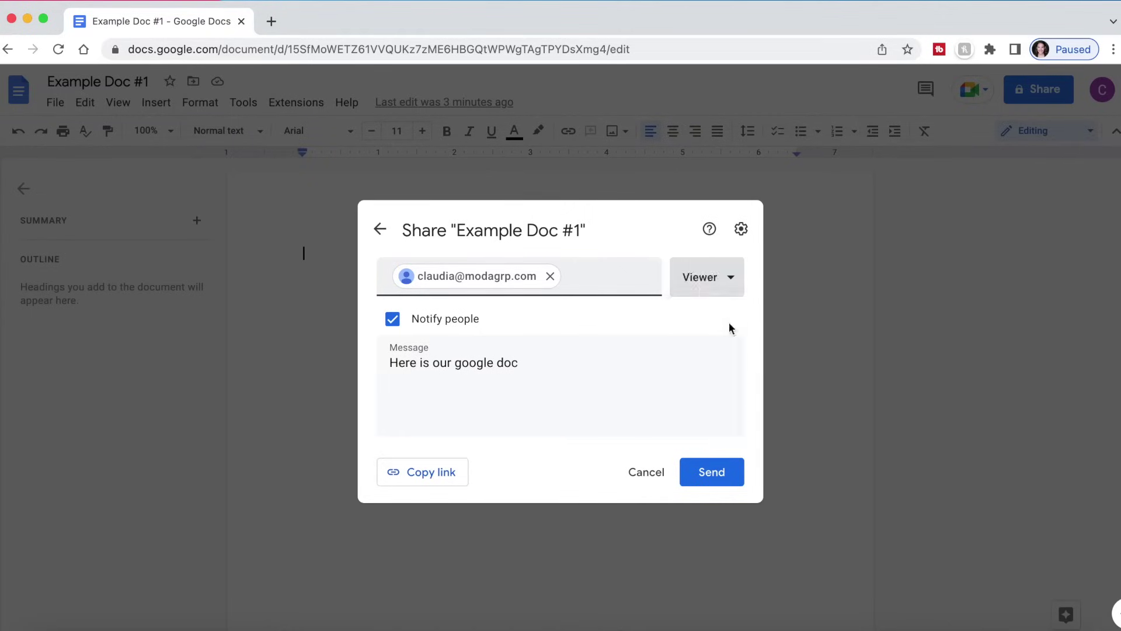
left_click(732, 286)
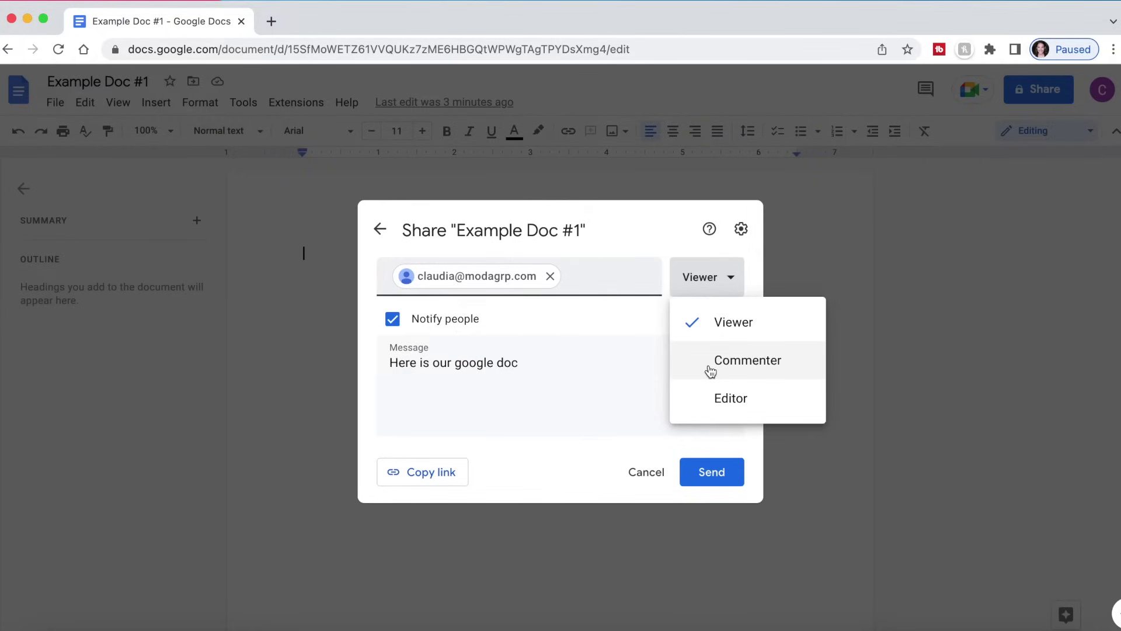
left_click(498, 395)
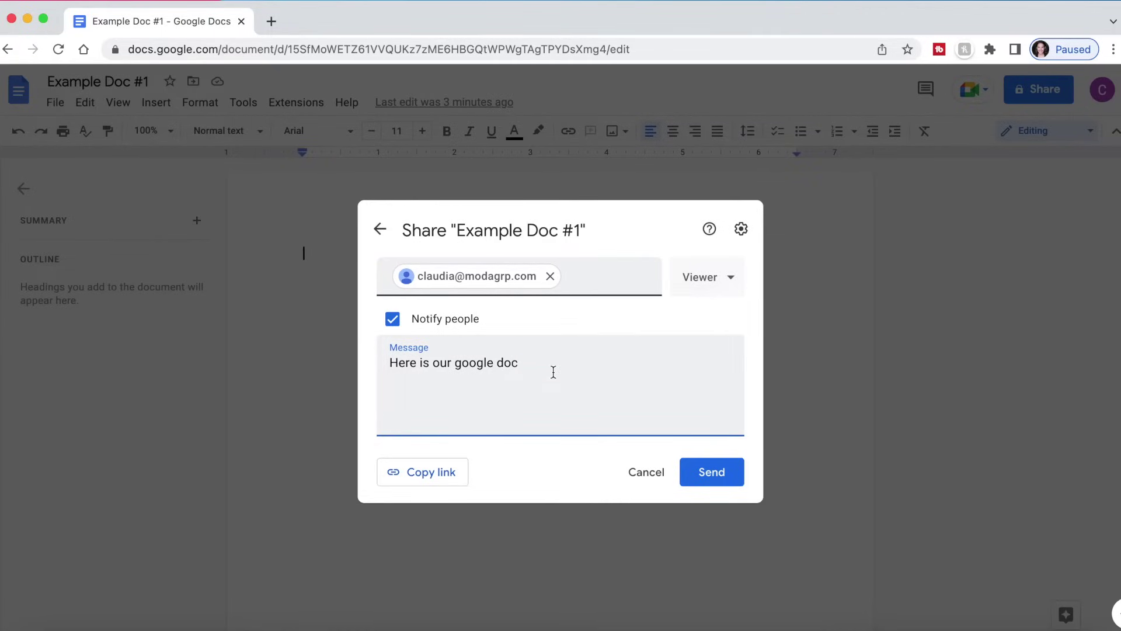
left_click(412, 476)
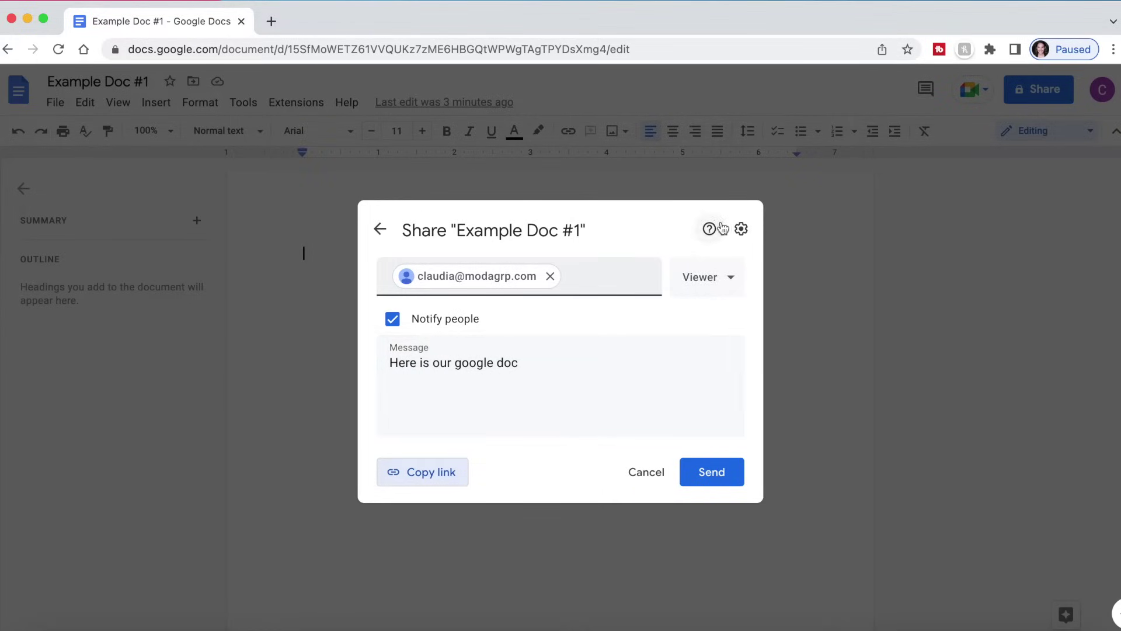
left_click(741, 229)
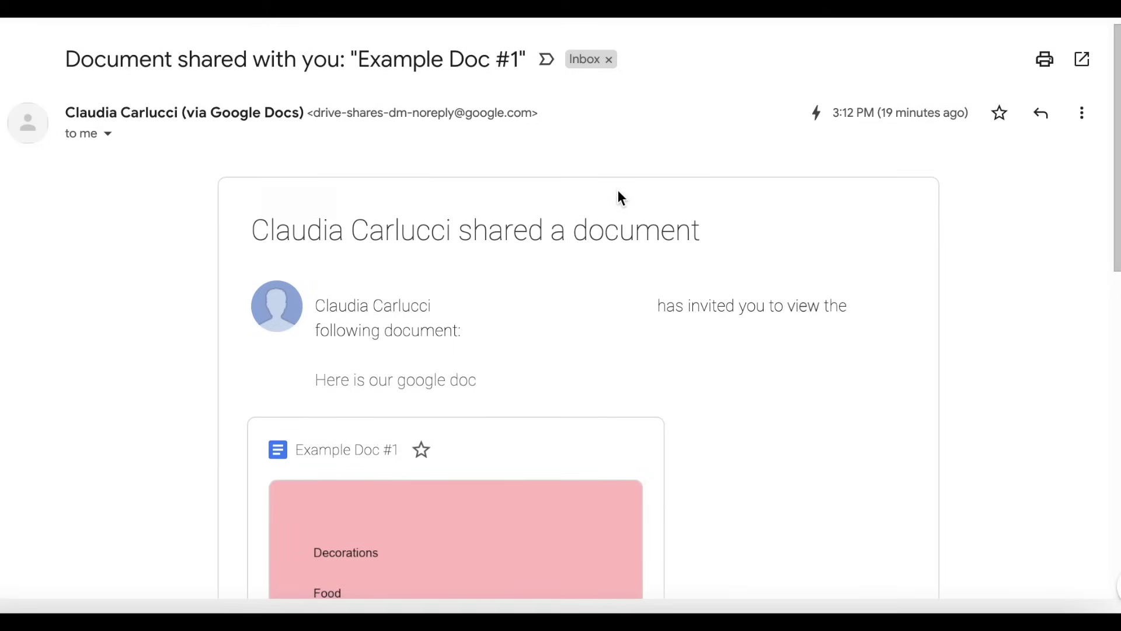
- Read the 'Document shared with you' e-mail, then check the document's sharing access in Docs
scroll(976, 497, "down", 6)
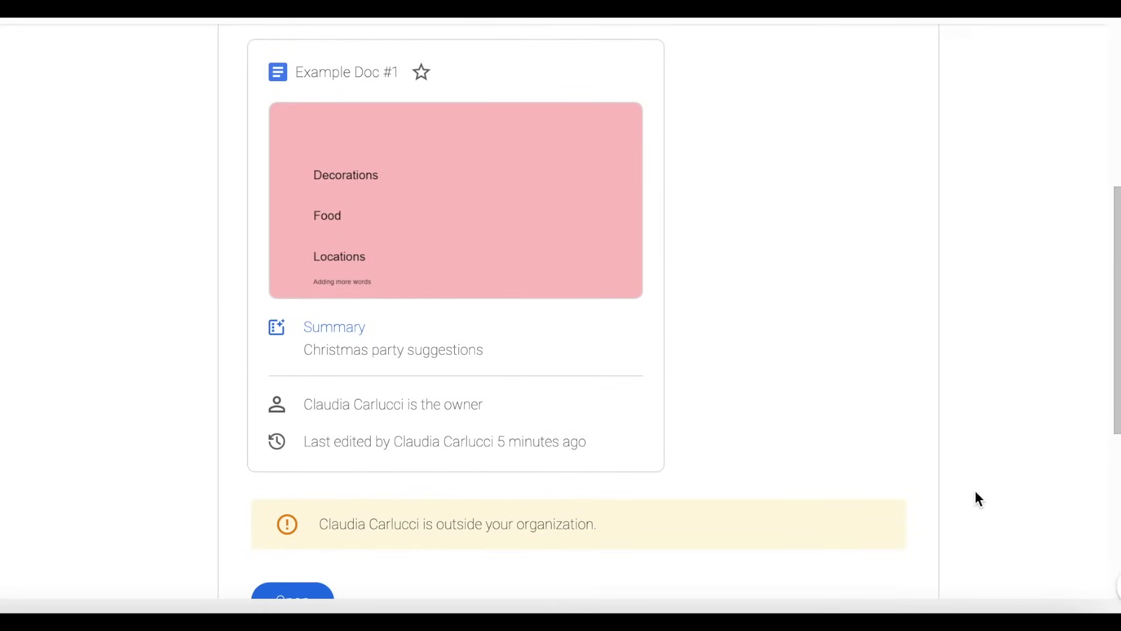
scroll(979, 500, "down", 4)
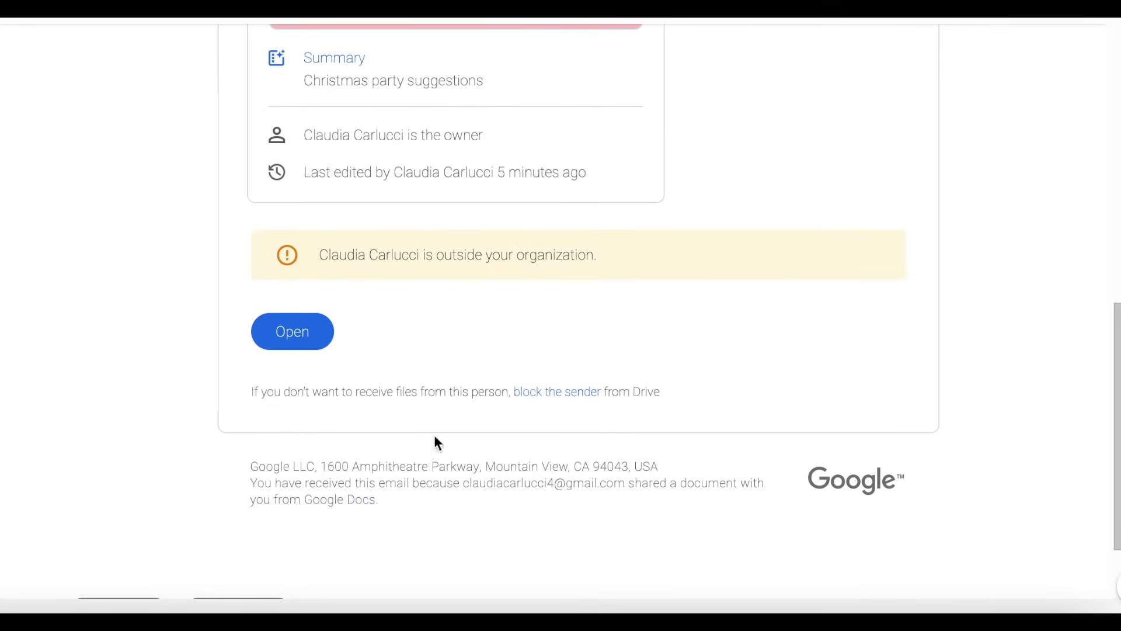
scroll(480, 383, "down", 2)
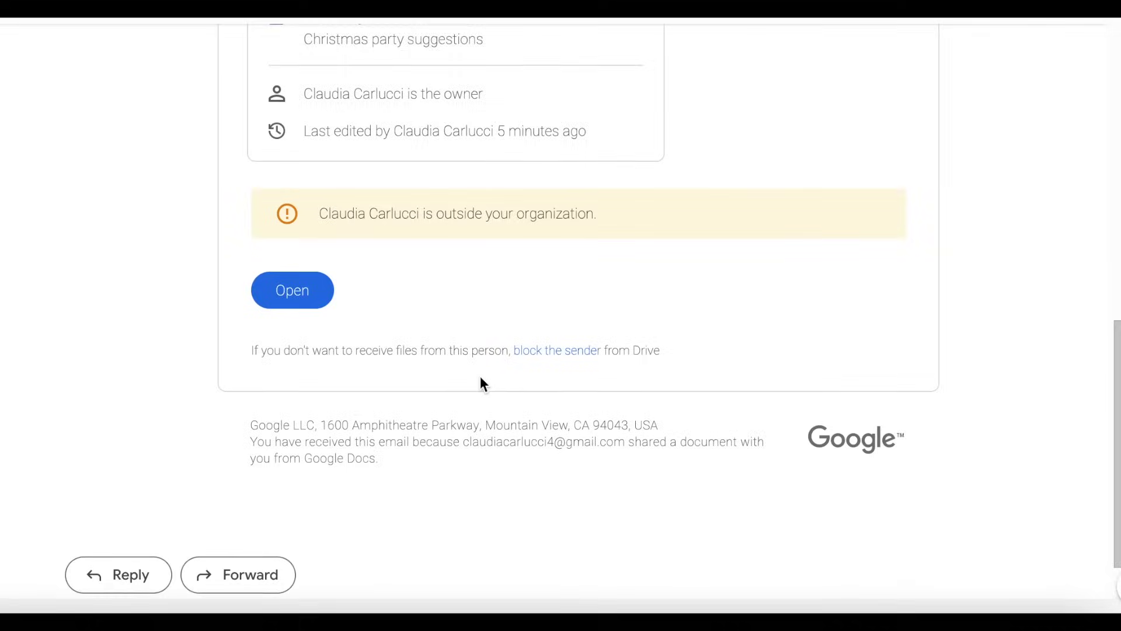
scroll(480, 383, "up", 3)
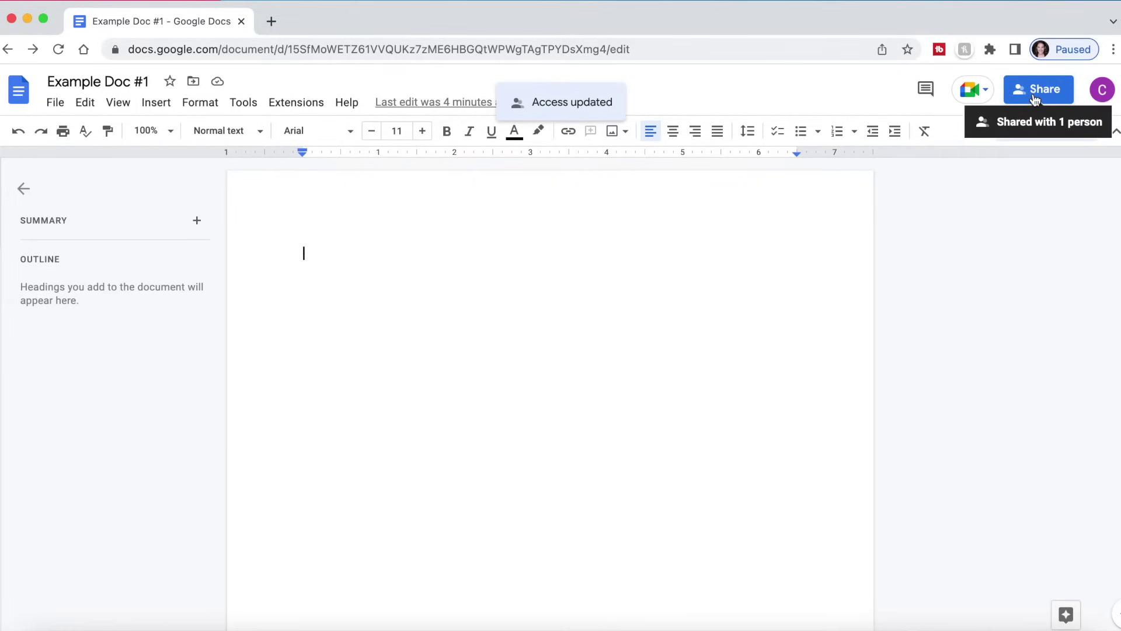
left_click(1035, 94)
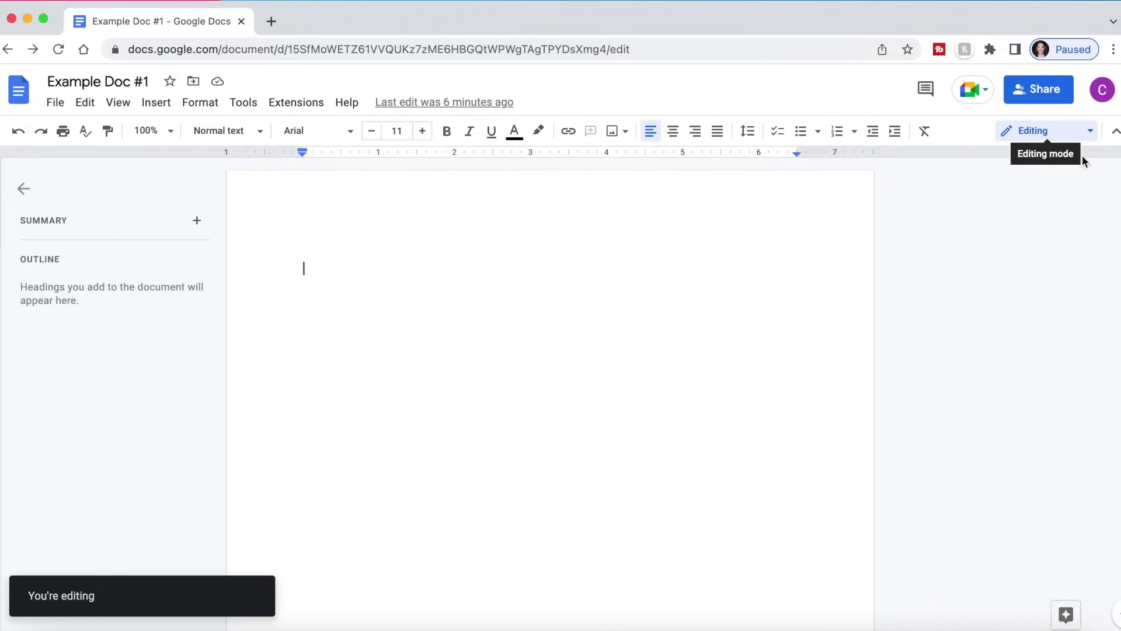
- Type 'Type Whatever you wish' in the document body and start a new line
type("Ty")
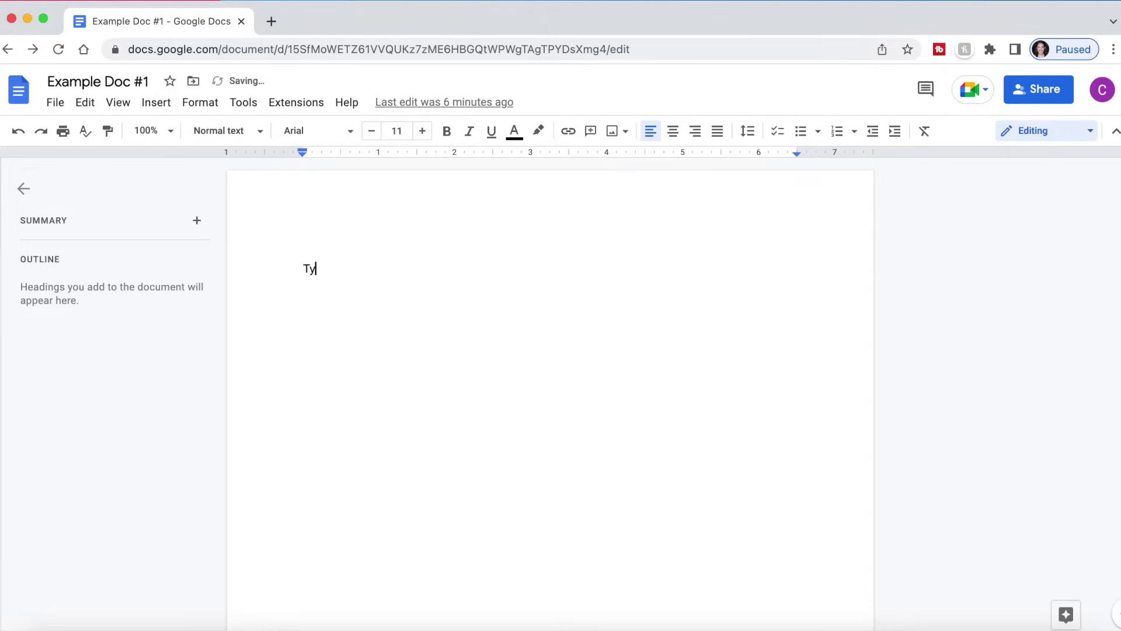
type("pe Whatever you wish")
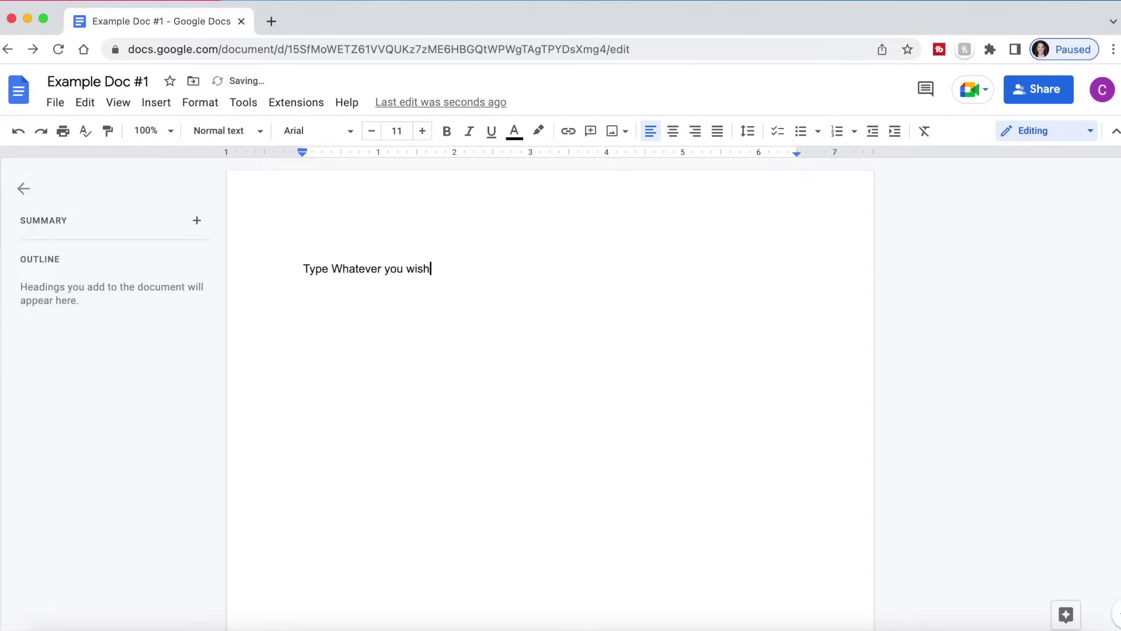
key("Return")
- Switch the document to Viewing mode and place the cursor after 'wish'
left_click(1089, 132)
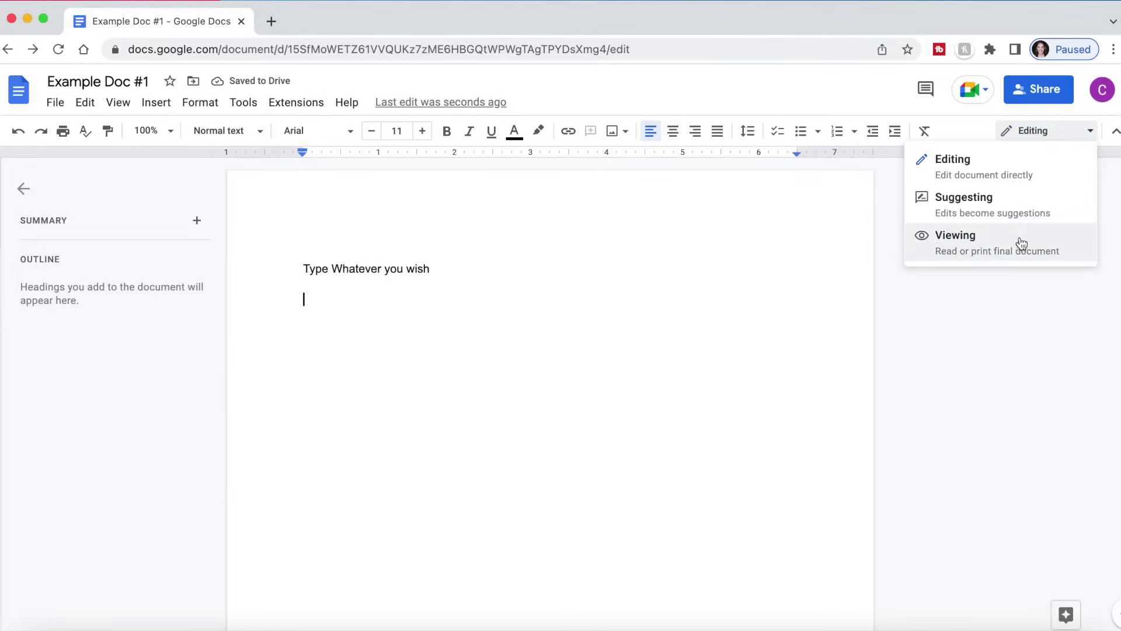
left_click(951, 245)
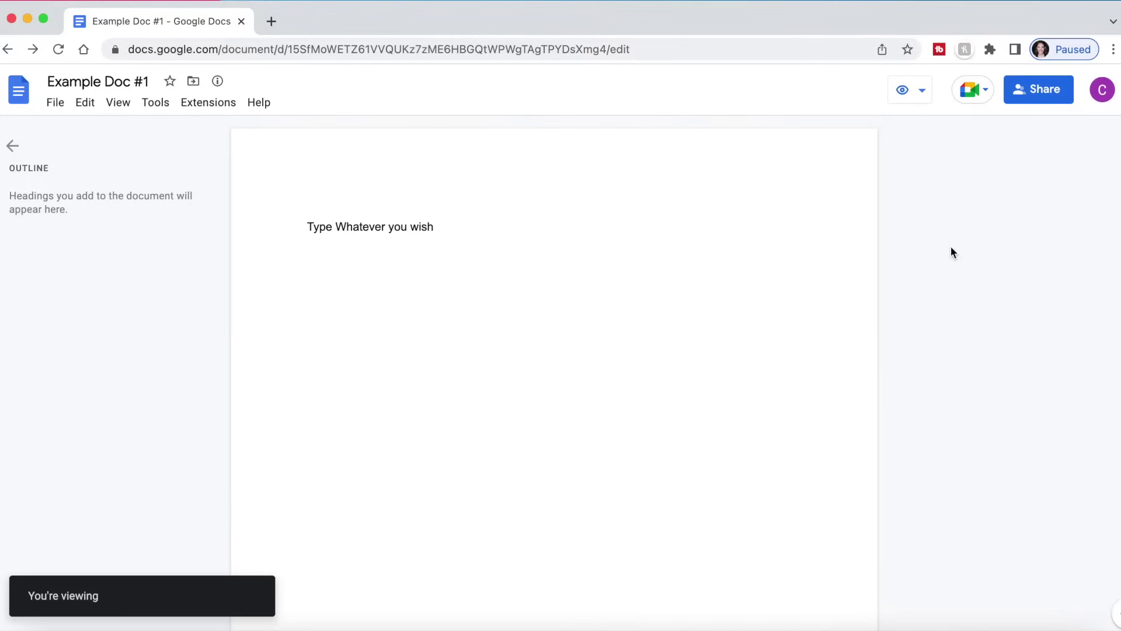
double_click(367, 228)
key("Right")
left_click(449, 228)
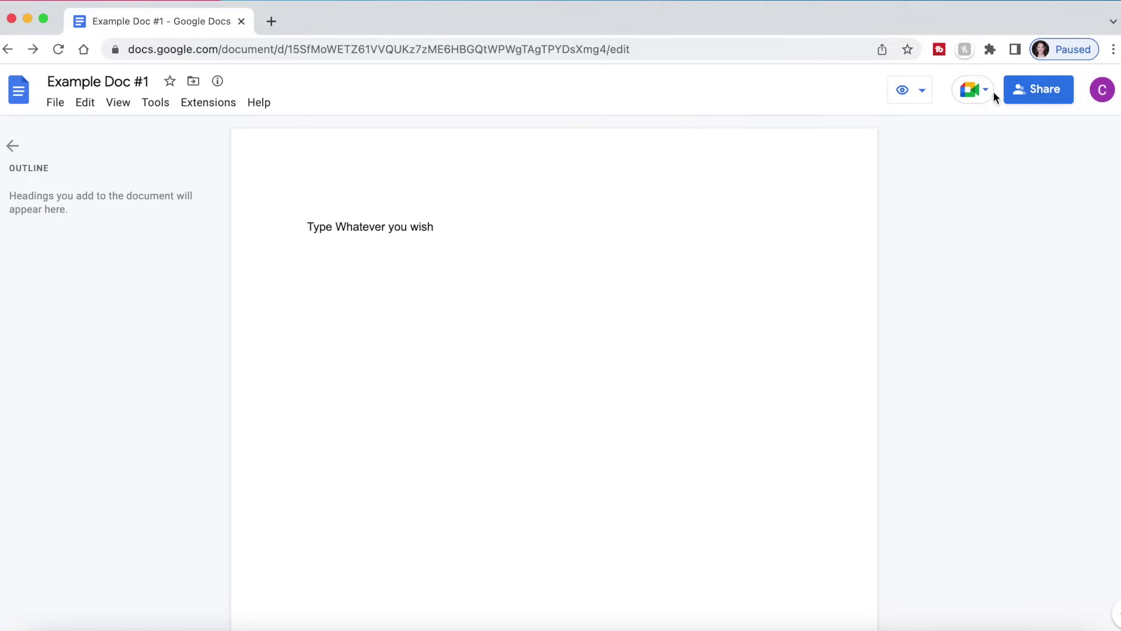
- In Suggesting mode, propose the line 'As You can see here', then reject the suggestion
key("super+alt+shift+x")
key("Return")
key("Return")
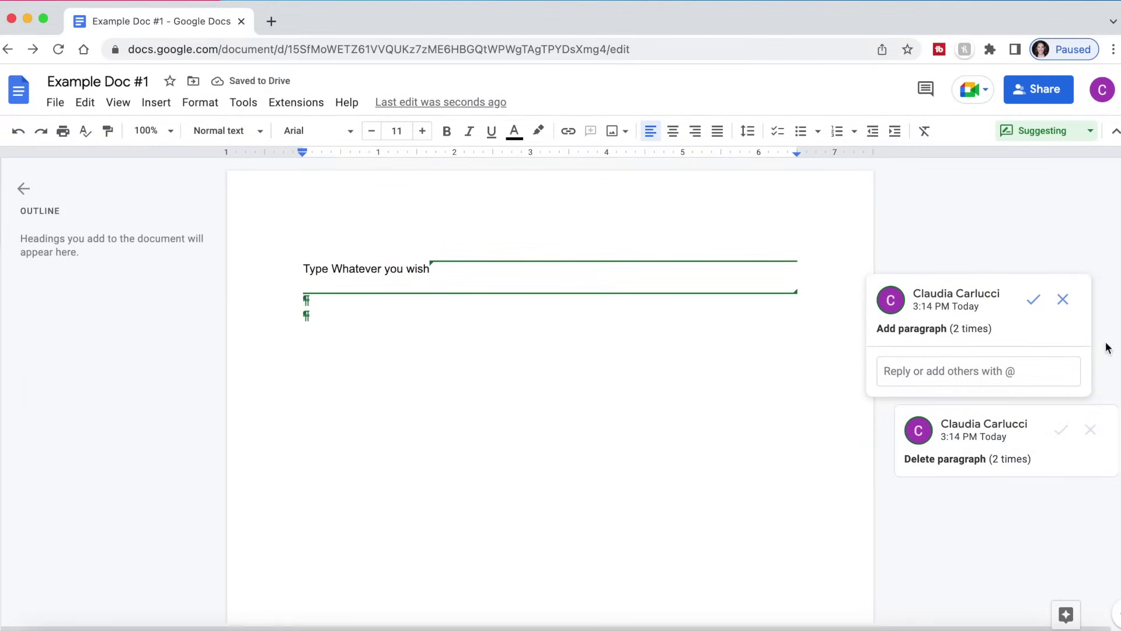
key("super+z")
left_click(316, 302)
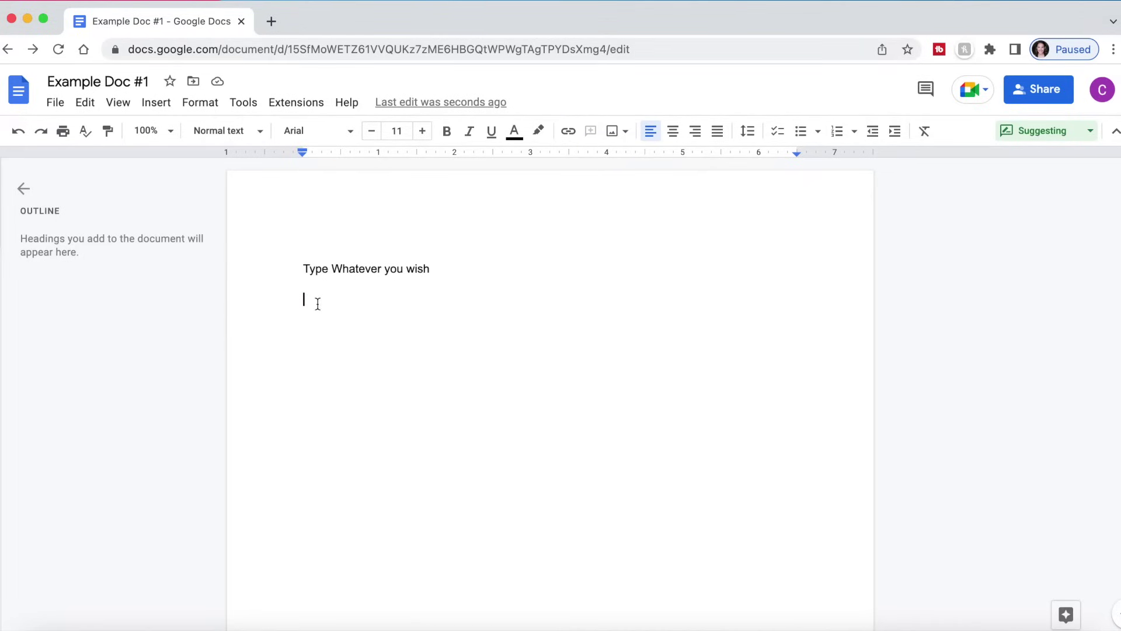
type("As You can s")
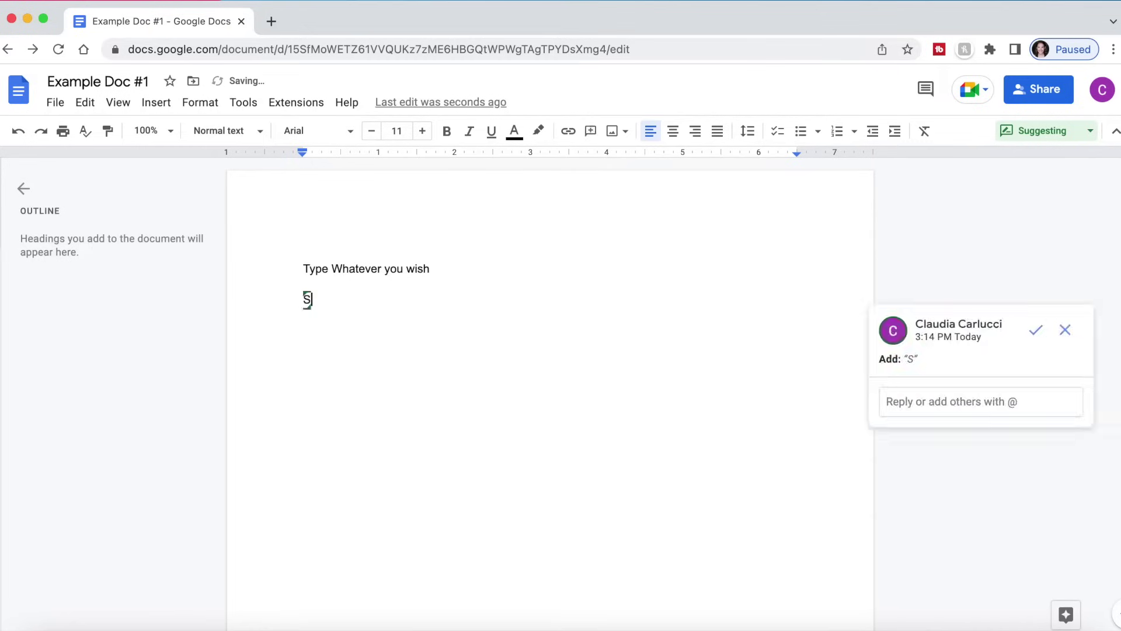
type("ee here")
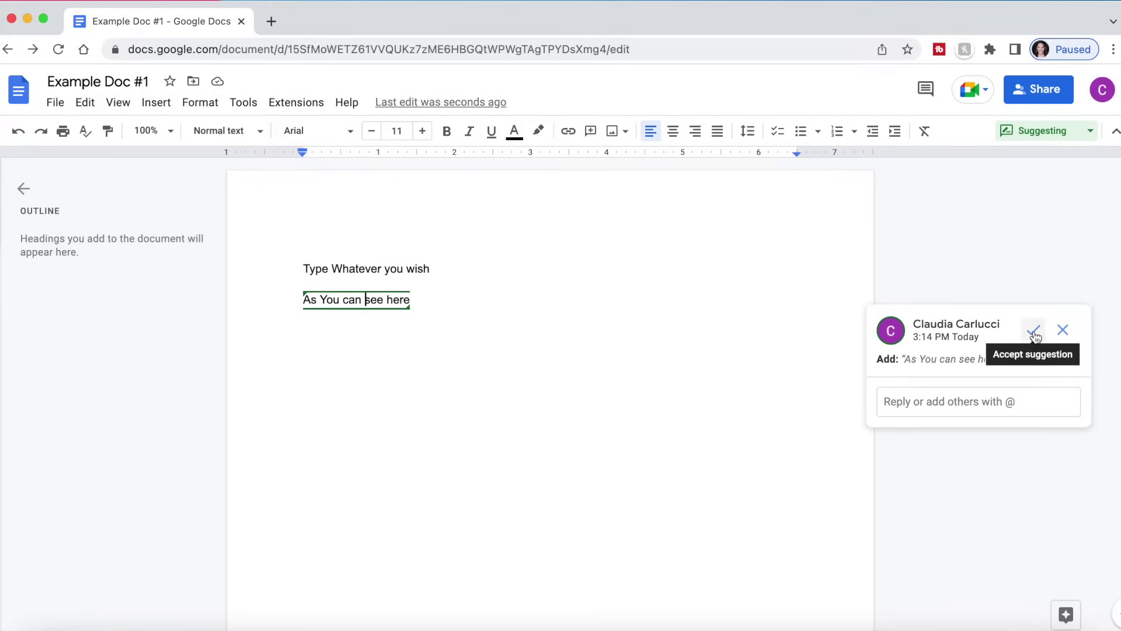
left_click(1063, 330)
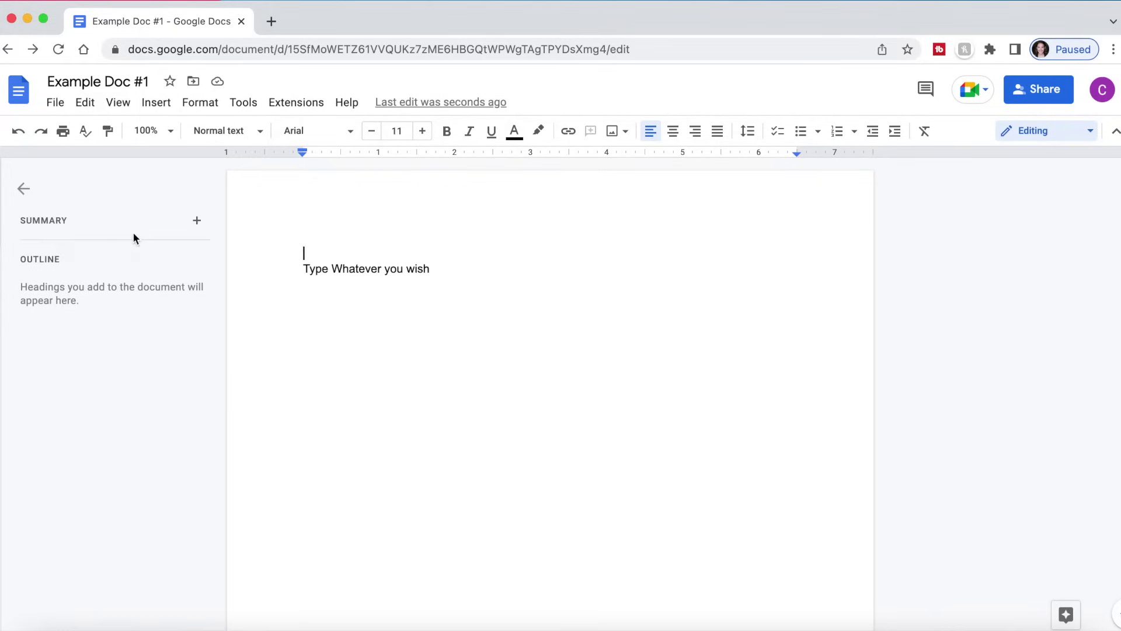
- Save the summary 'Christmas party suggestions' and select the 'Type Whatever you wish' line
mouse_move(202, 232)
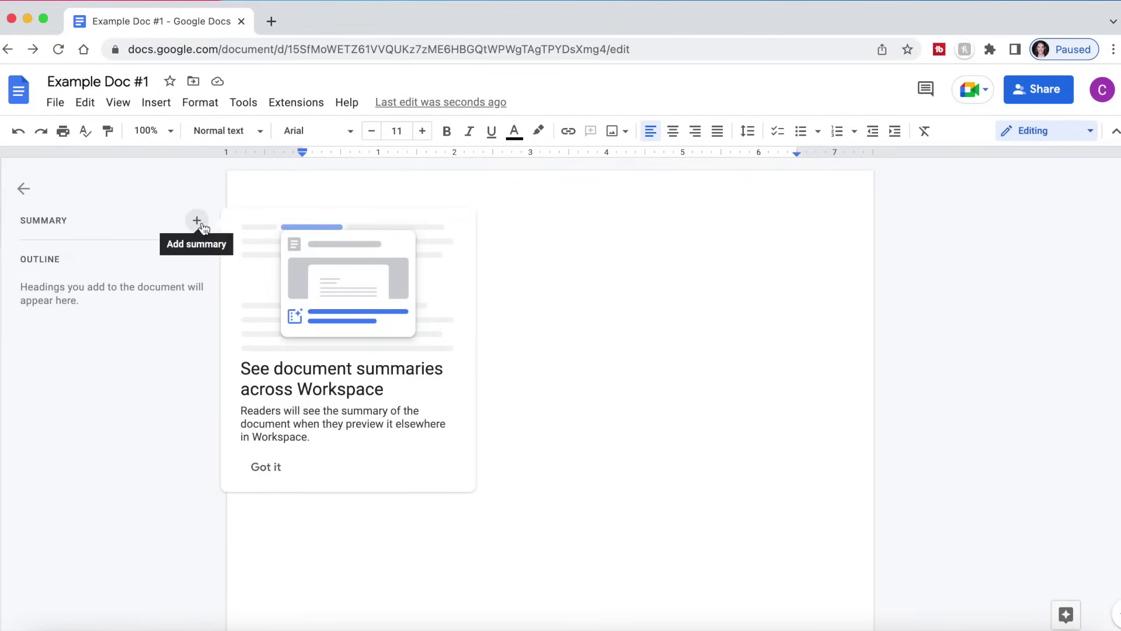
left_click(200, 223)
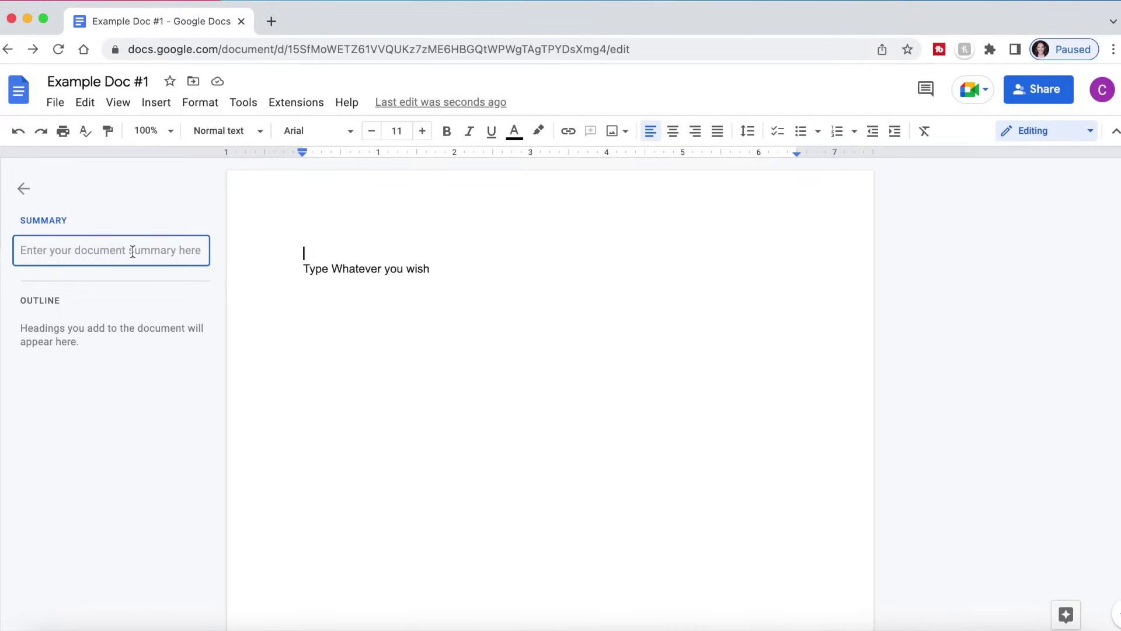
type("Christm")
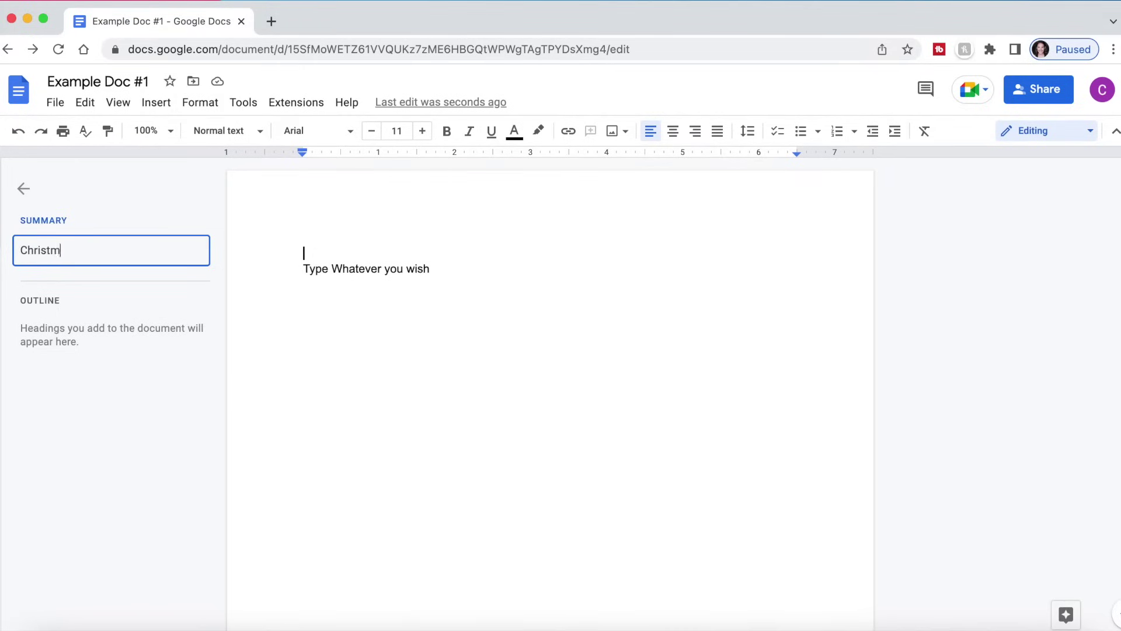
type("as party suggestions")
left_click(293, 400)
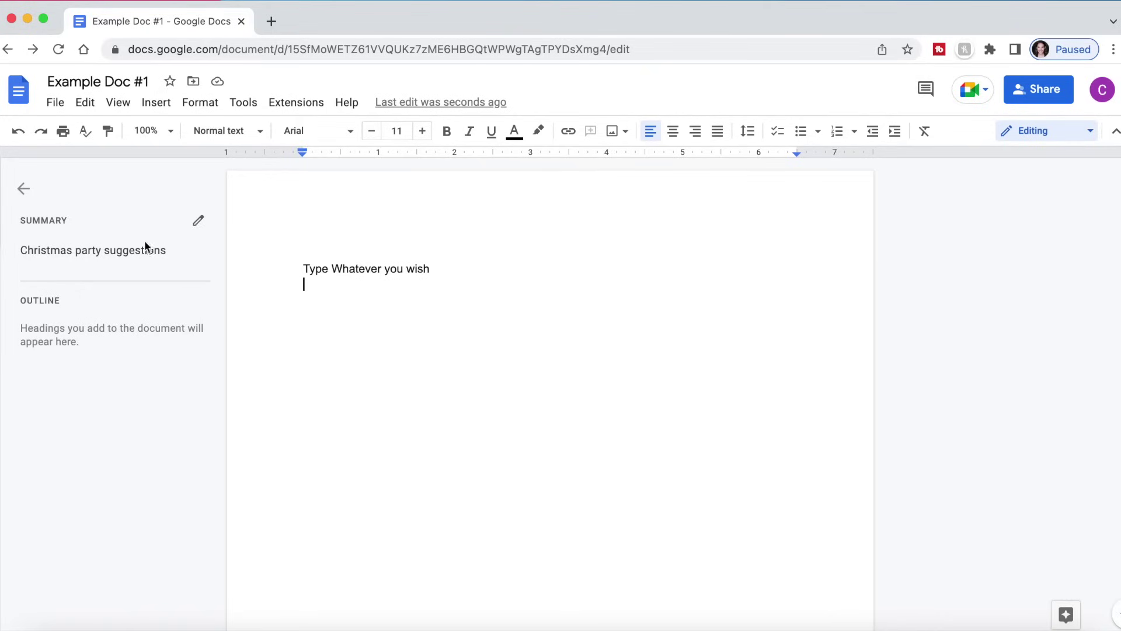
key("shift+Up")
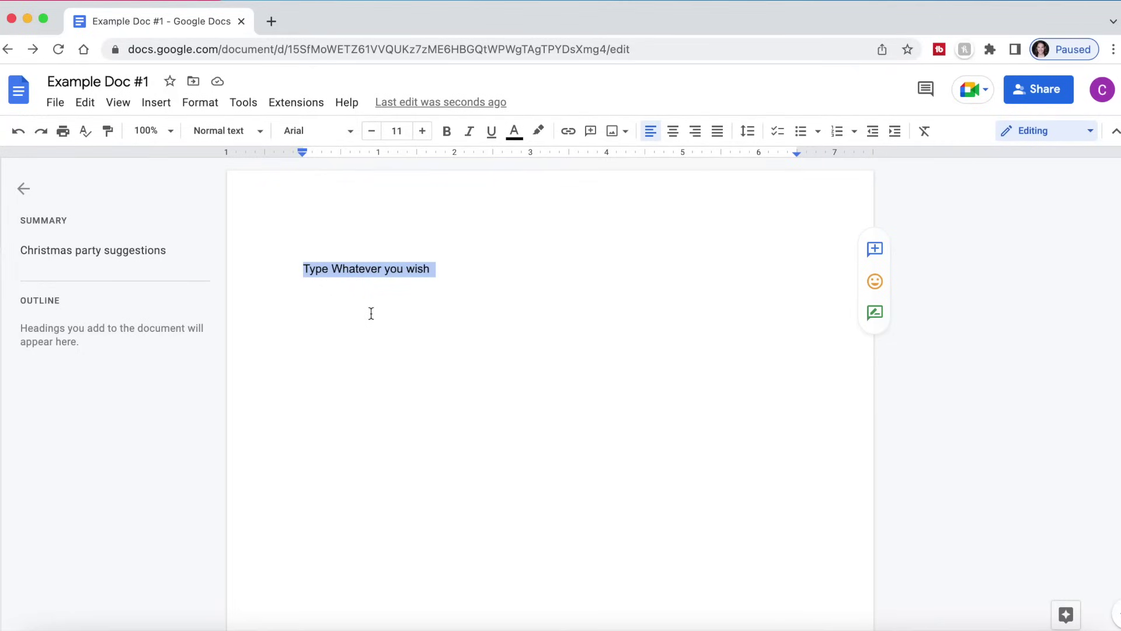
- Type Decorations, Food and Locations on separate lines, adding a blank line after Decorations
type("Decorations")
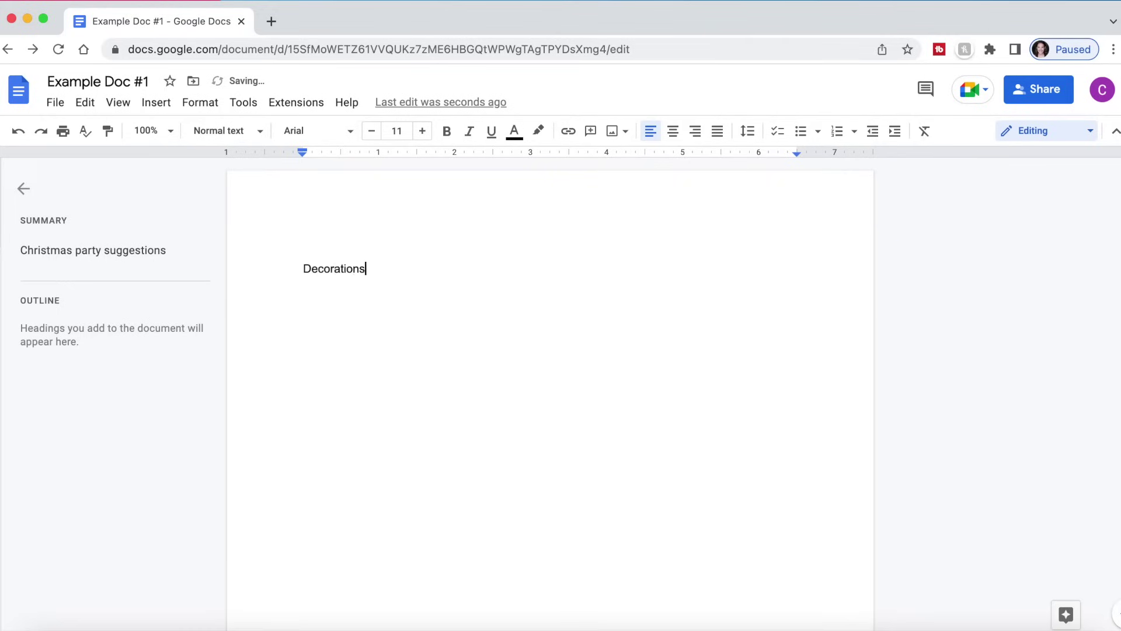
key("Return")
type("Food")
key("Return")
type("Locations")
key("Return")
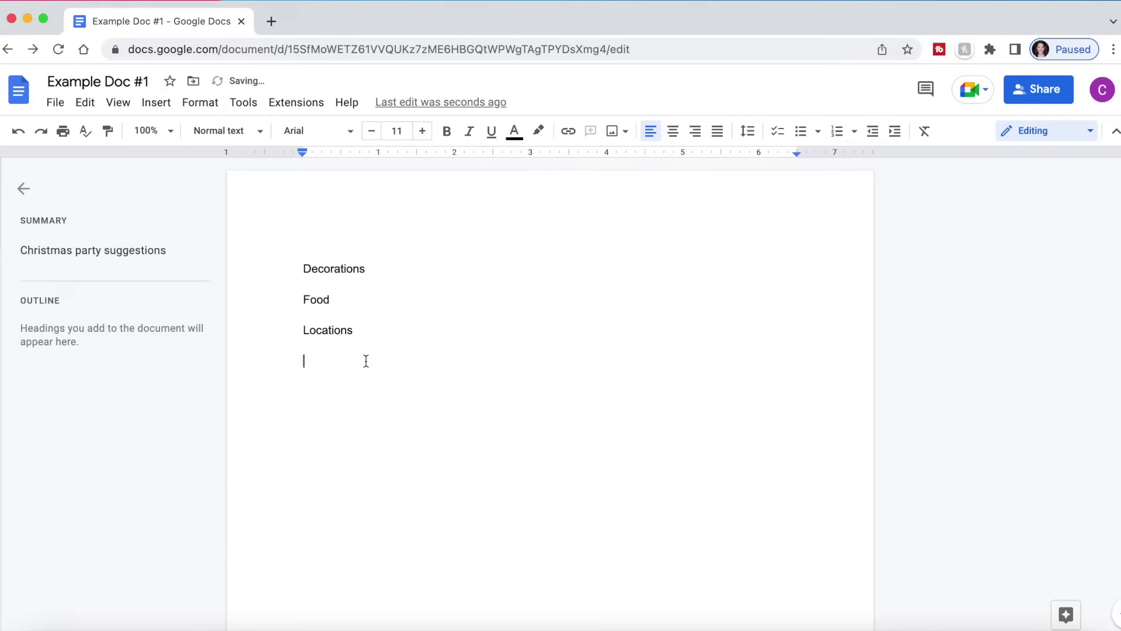
left_click(378, 268)
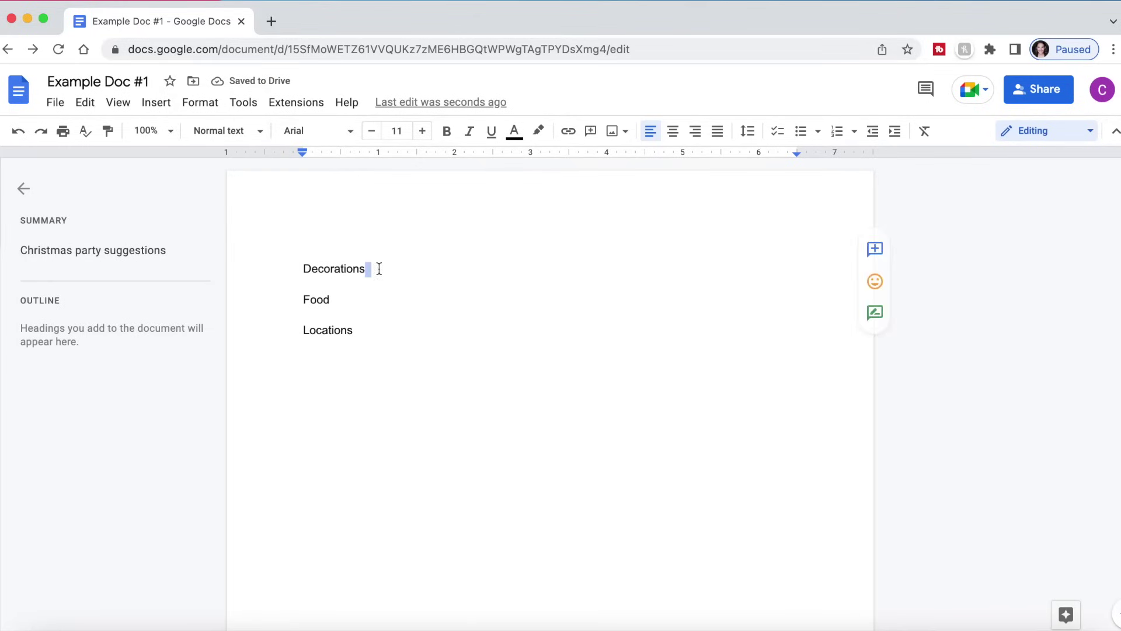
key("Return")
- Make Decorations a Heading 1
left_click_drag(366, 269, 264, 268)
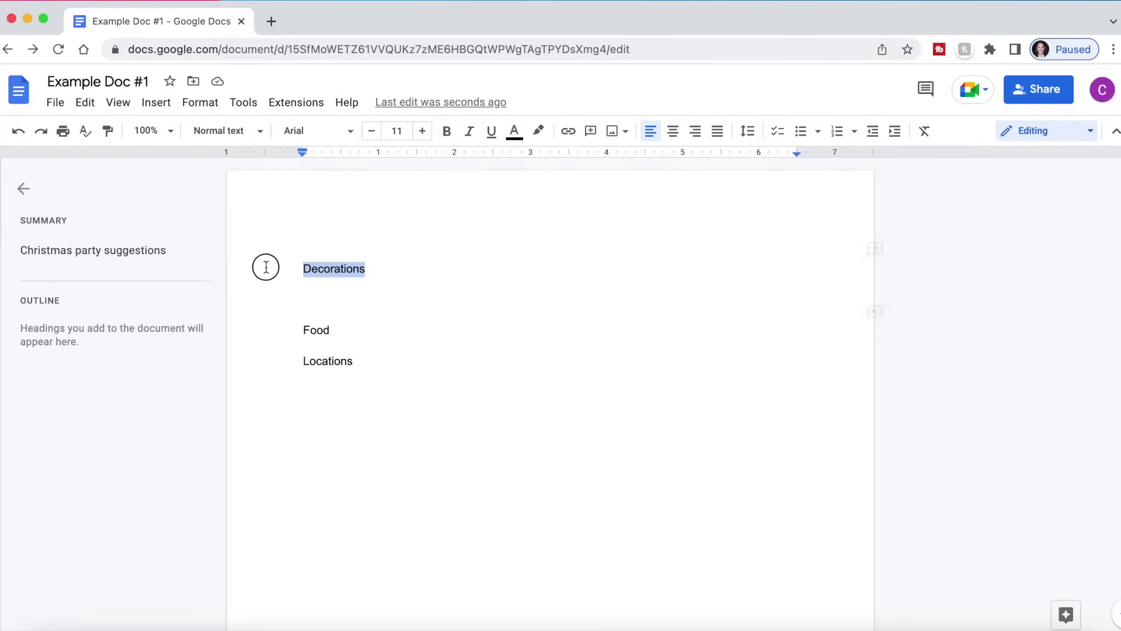
left_click(266, 138)
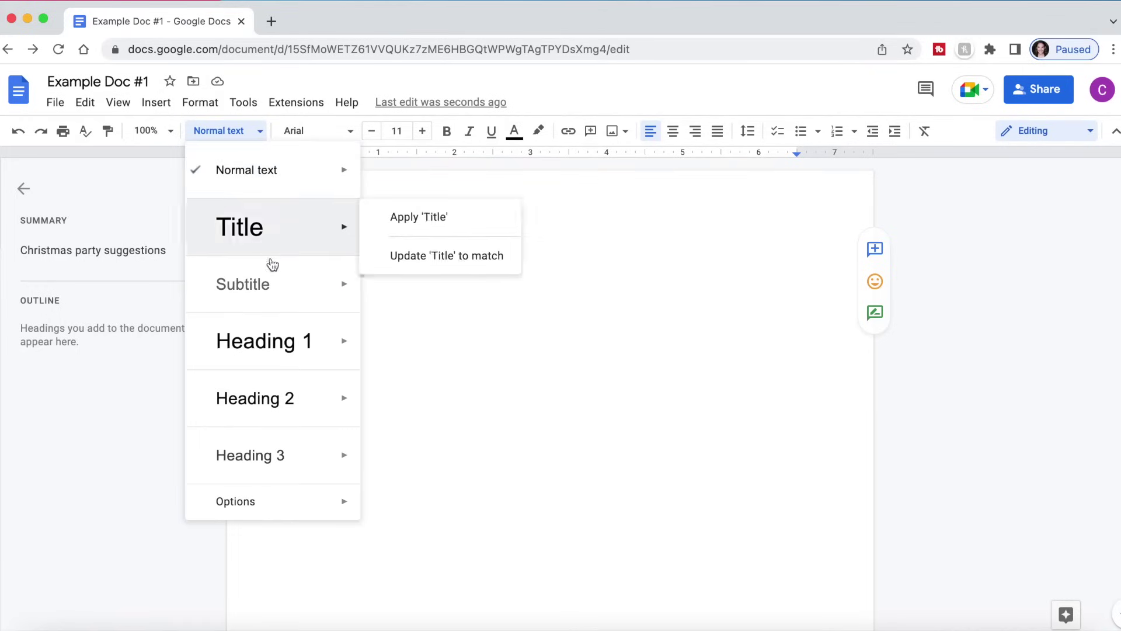
mouse_move(267, 349)
left_click(266, 345)
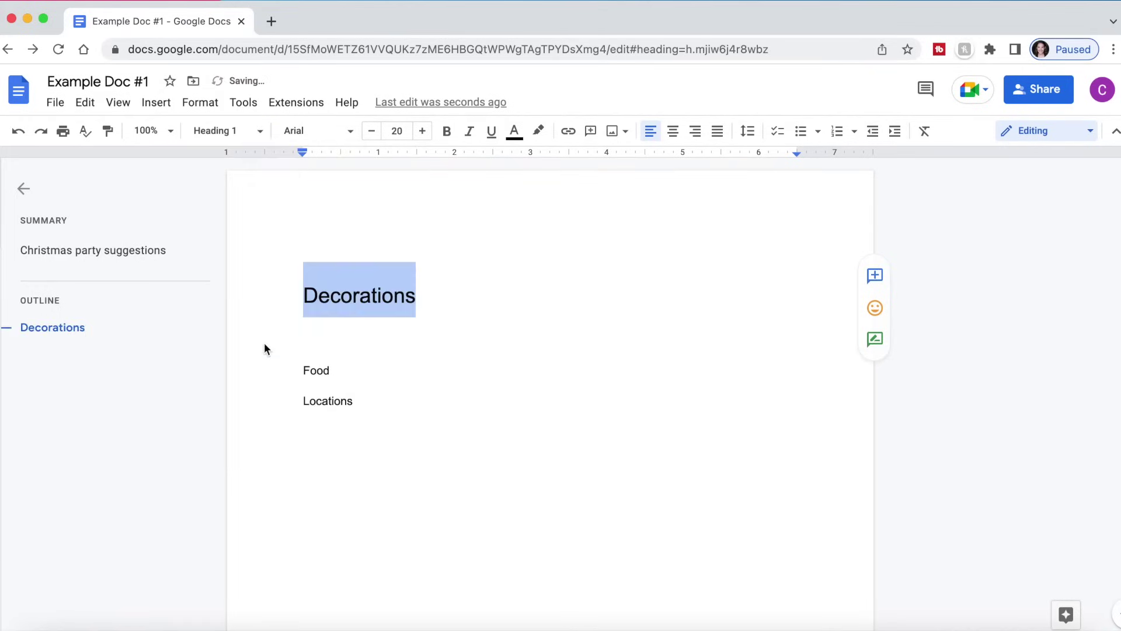
left_click(418, 331)
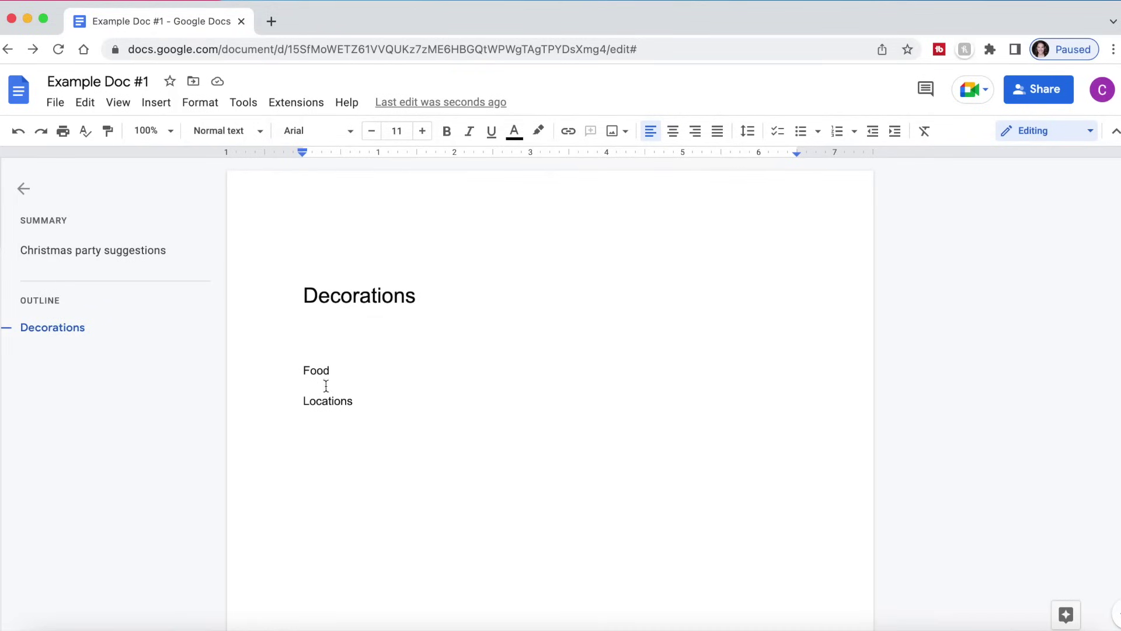
- Apply Heading 1 to Food and Locations
left_click_drag(338, 370, 287, 371)
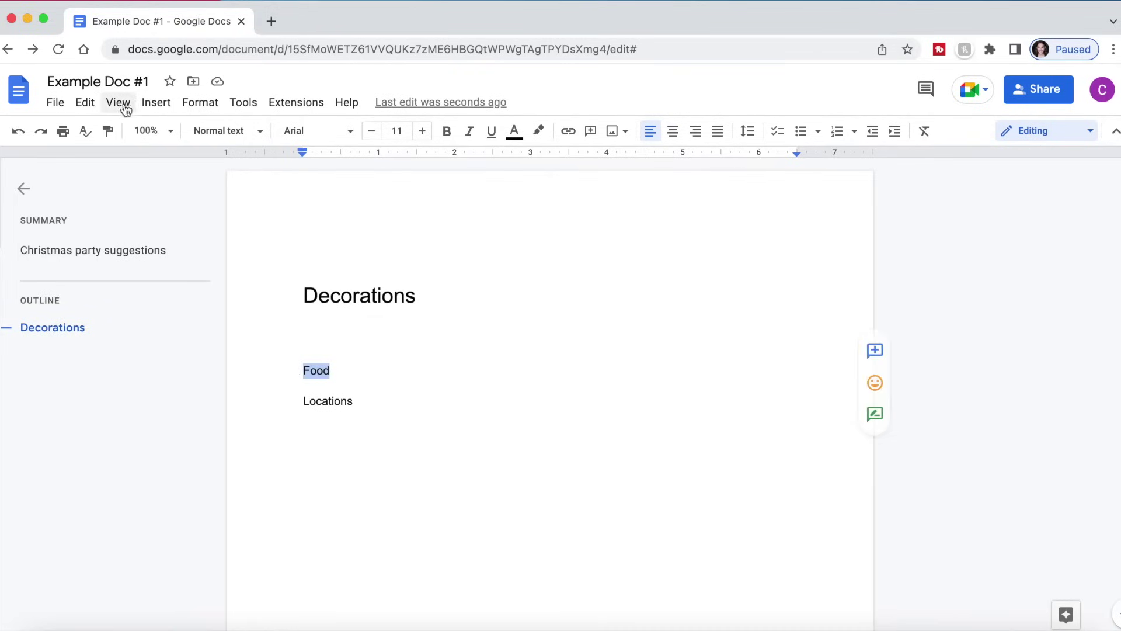
left_click(237, 141)
mouse_move(268, 328)
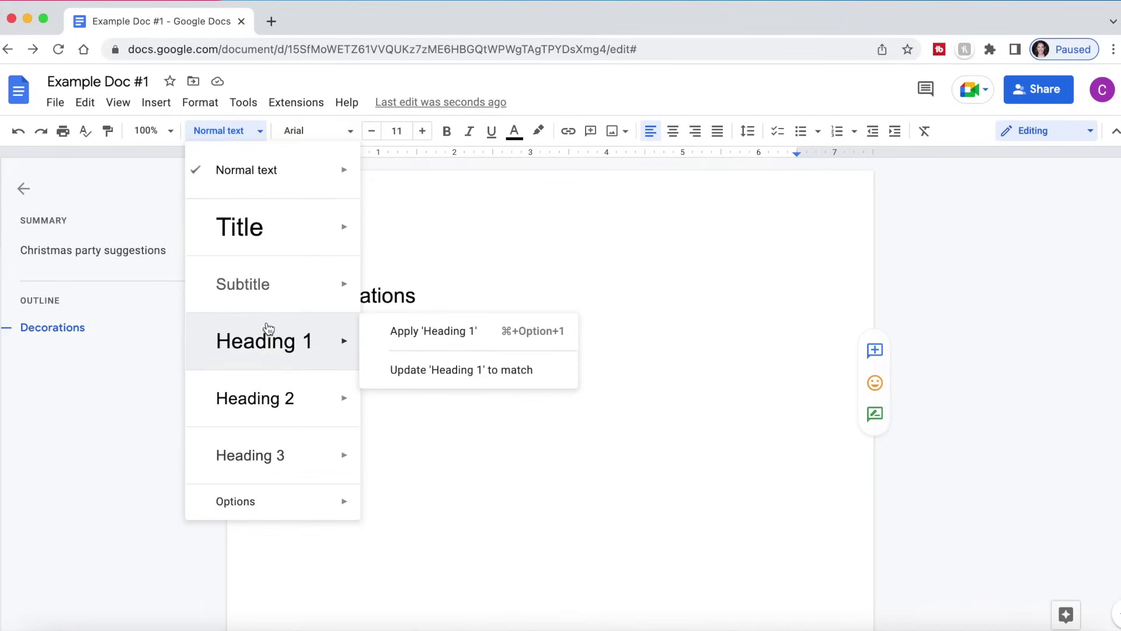
left_click(464, 329)
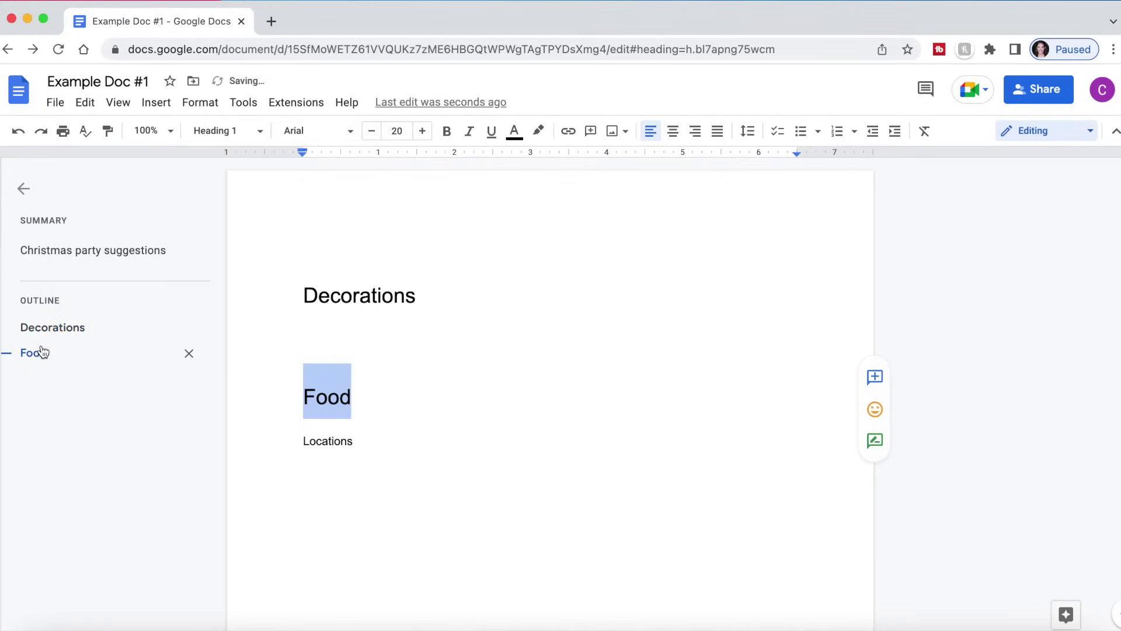
left_click(382, 449)
left_click_drag(382, 449, 257, 450)
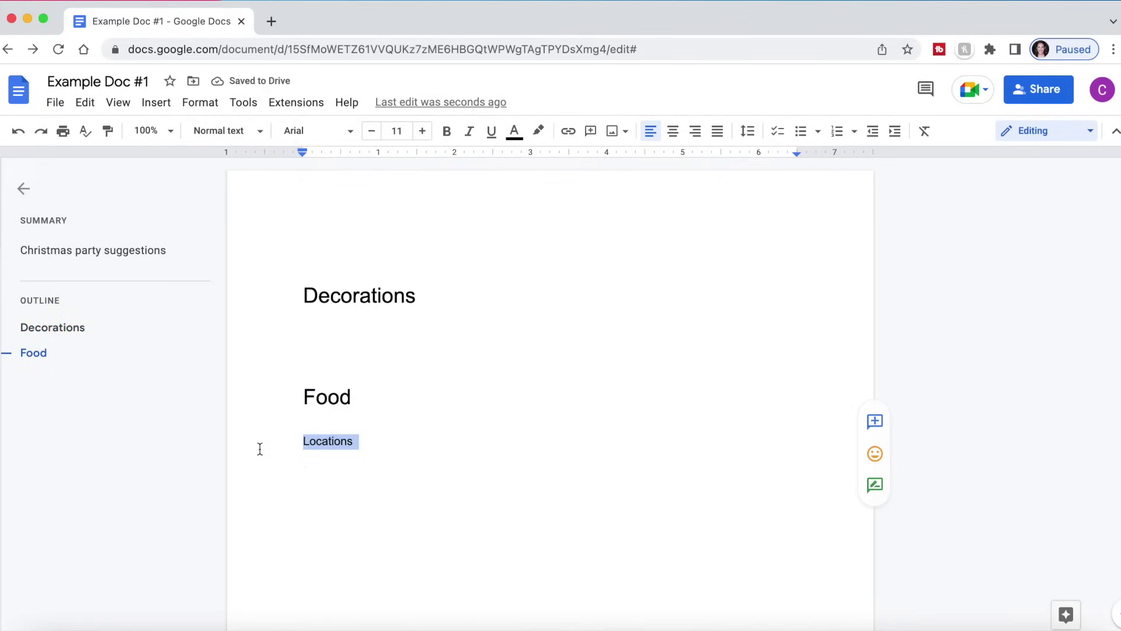
left_click(227, 134)
left_click(315, 353)
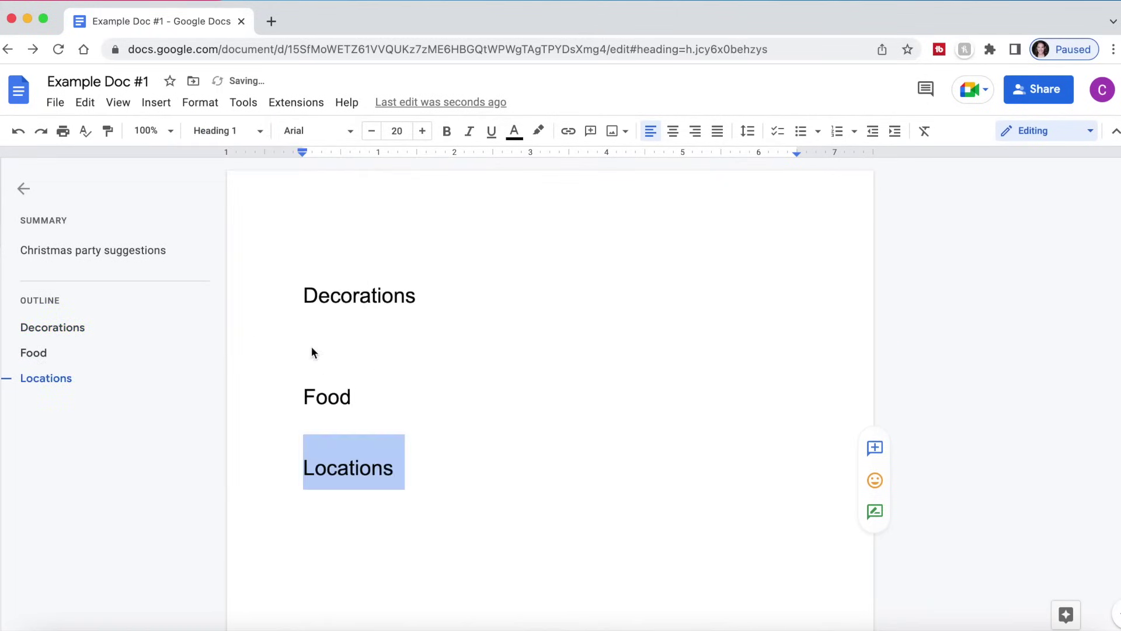
left_click(528, 477)
- Place the cursor at the start of the Food heading
left_click(353, 370)
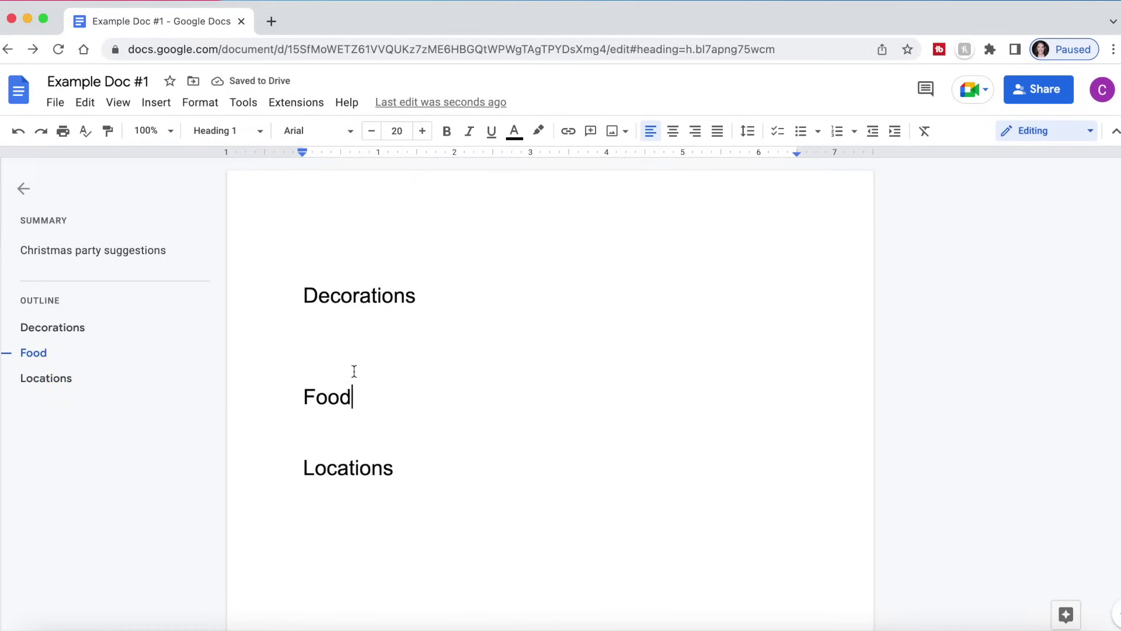
left_click(323, 368)
left_click(297, 392)
- Use the outline to visit Decorations, Food and Locations, ending on the empty line below Locations
scroll(478, 523, "down", 4)
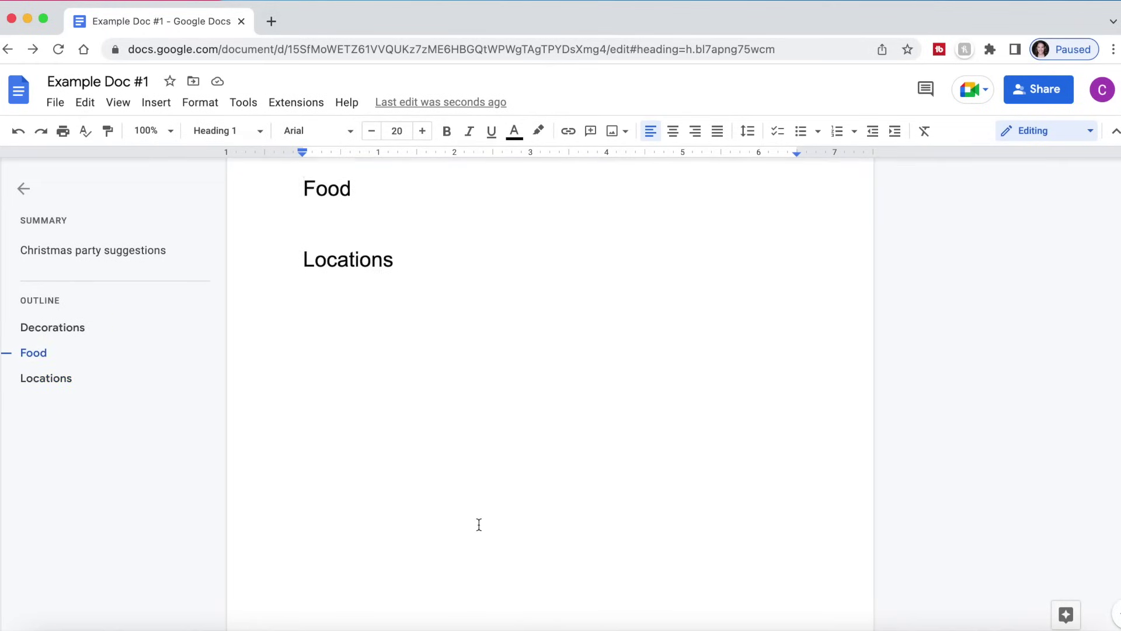
scroll(478, 524, "up", 4)
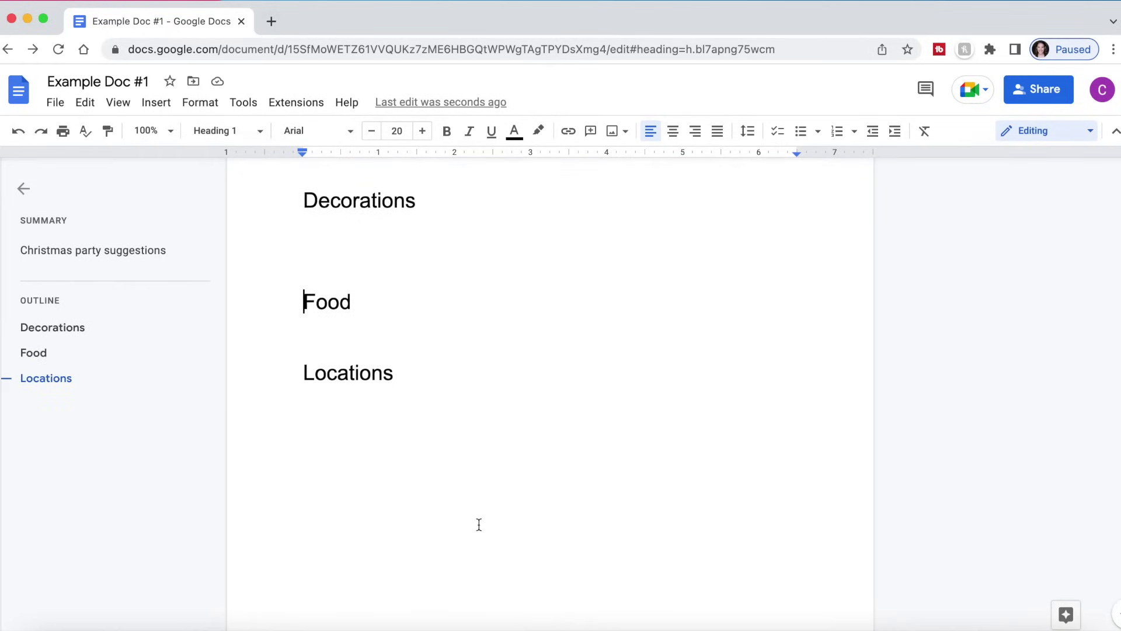
left_click(34, 379)
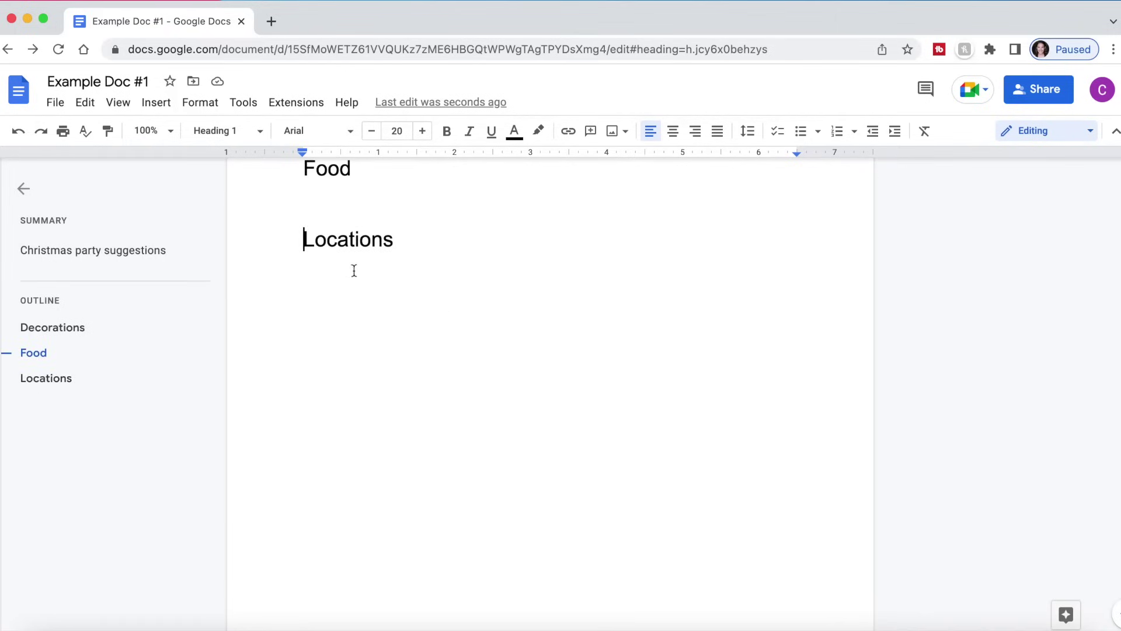
scroll(373, 263, "up", 3)
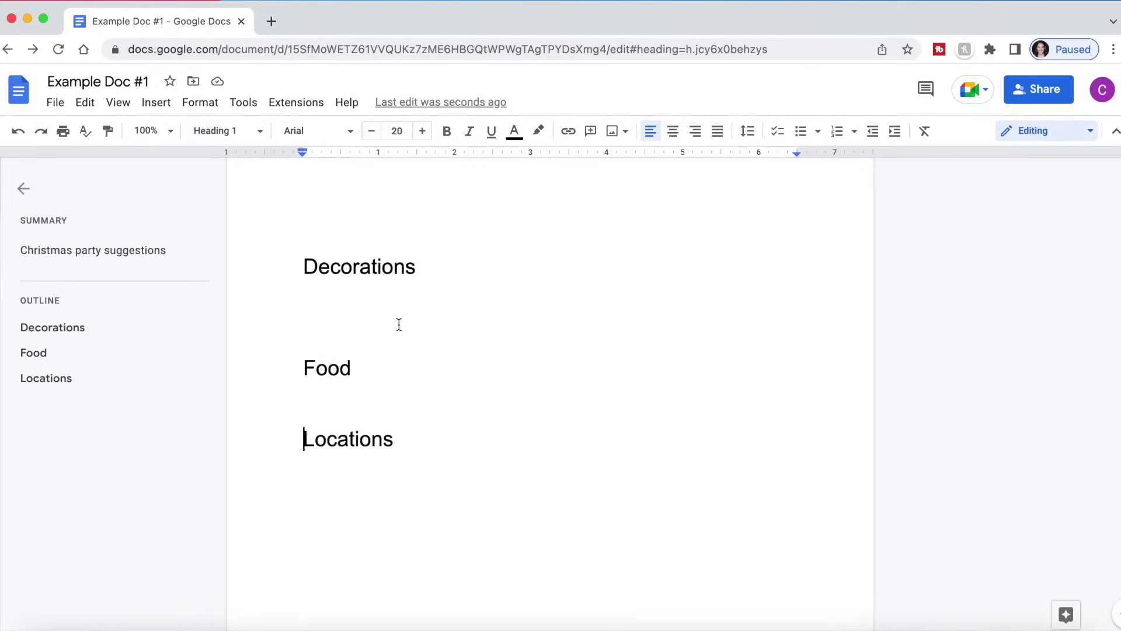
scroll(471, 455, "down", 2)
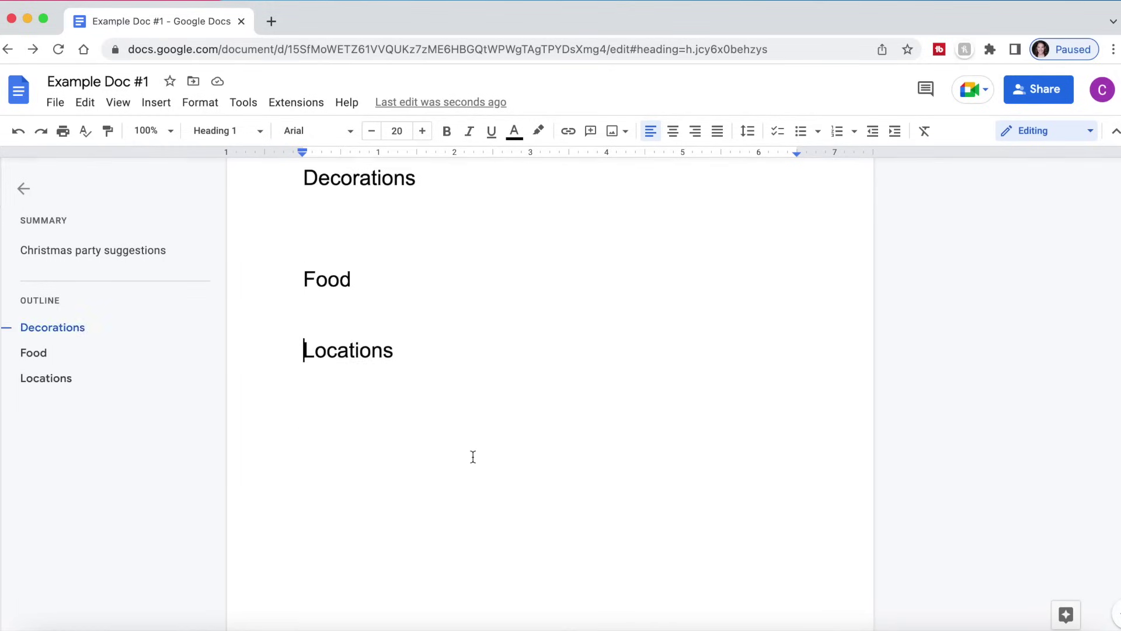
scroll(471, 456, "up", 3)
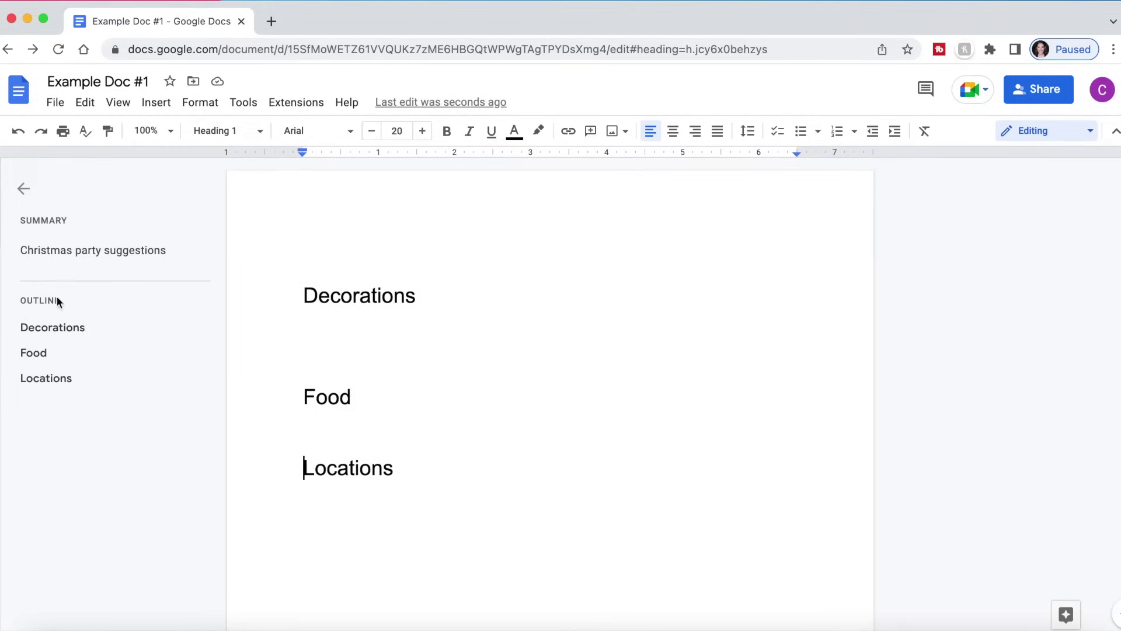
left_click(70, 328)
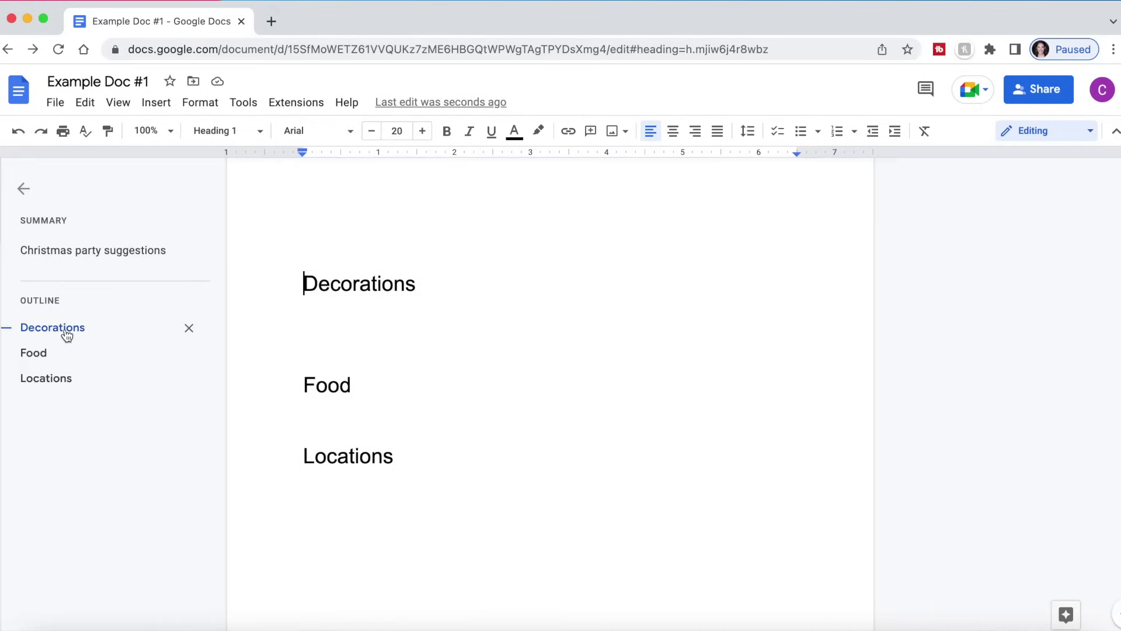
left_click(32, 353)
left_click(40, 388)
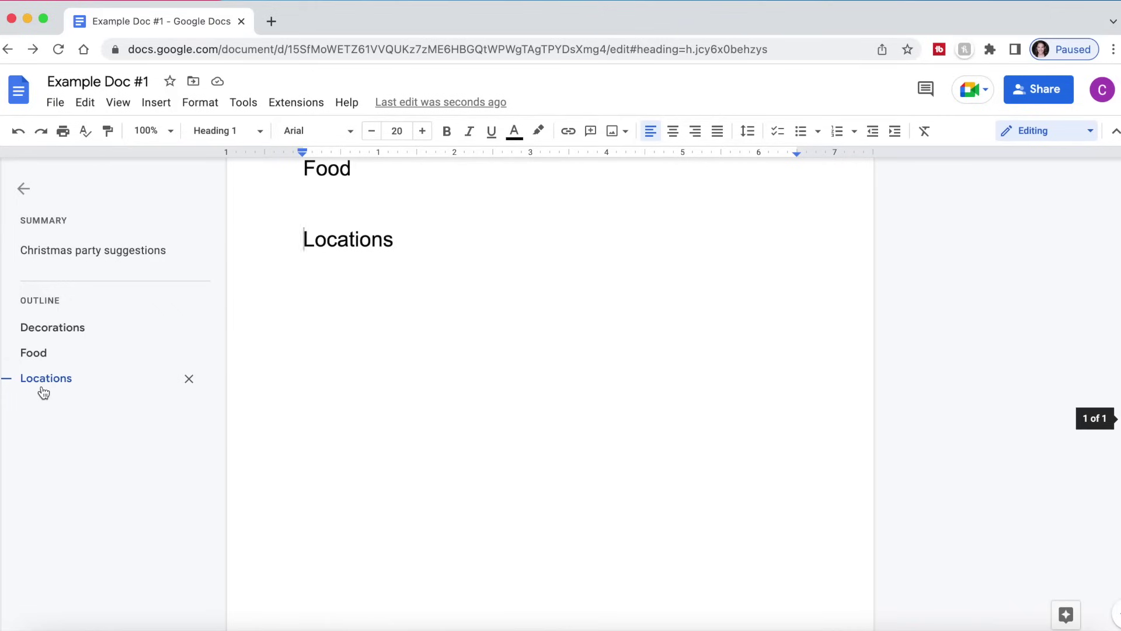
left_click(683, 563)
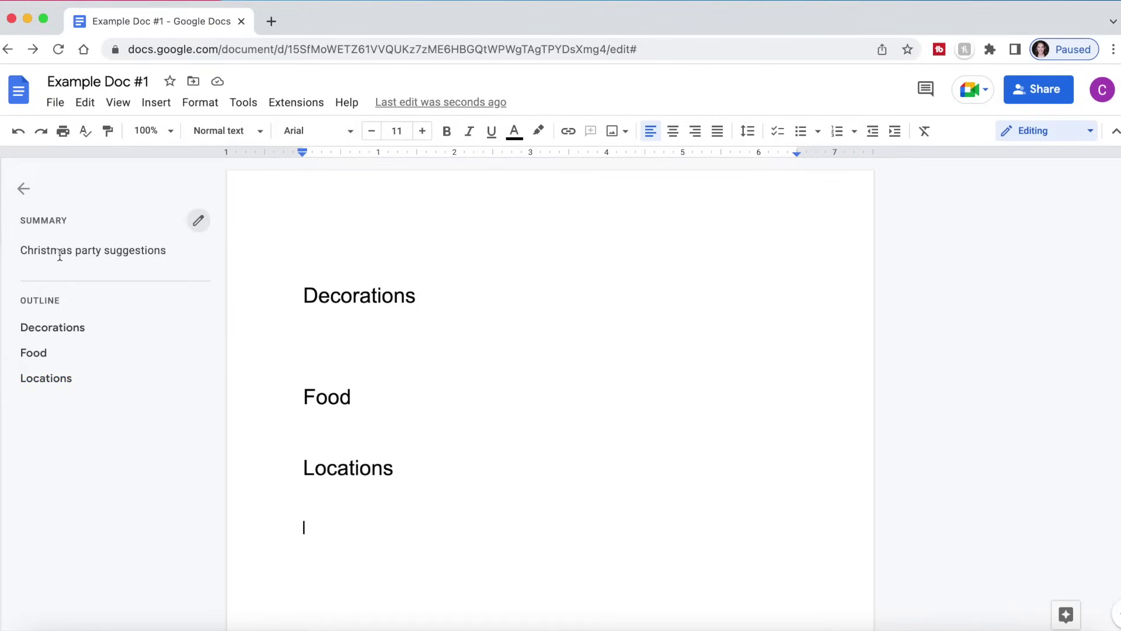
left_click(24, 190)
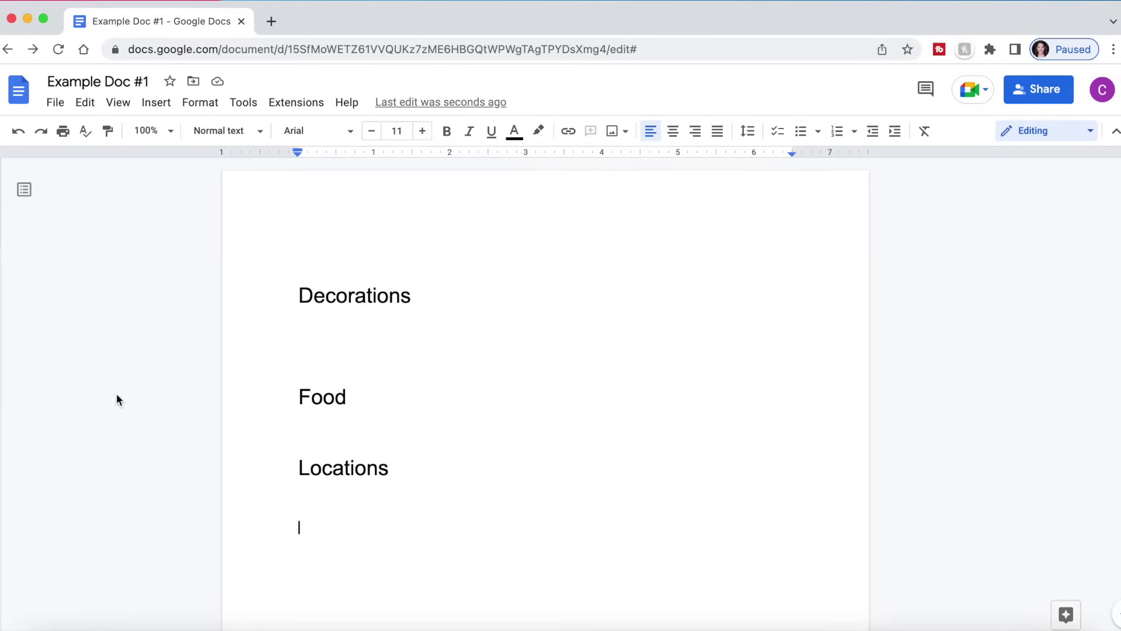
left_click(25, 195)
left_click(23, 190)
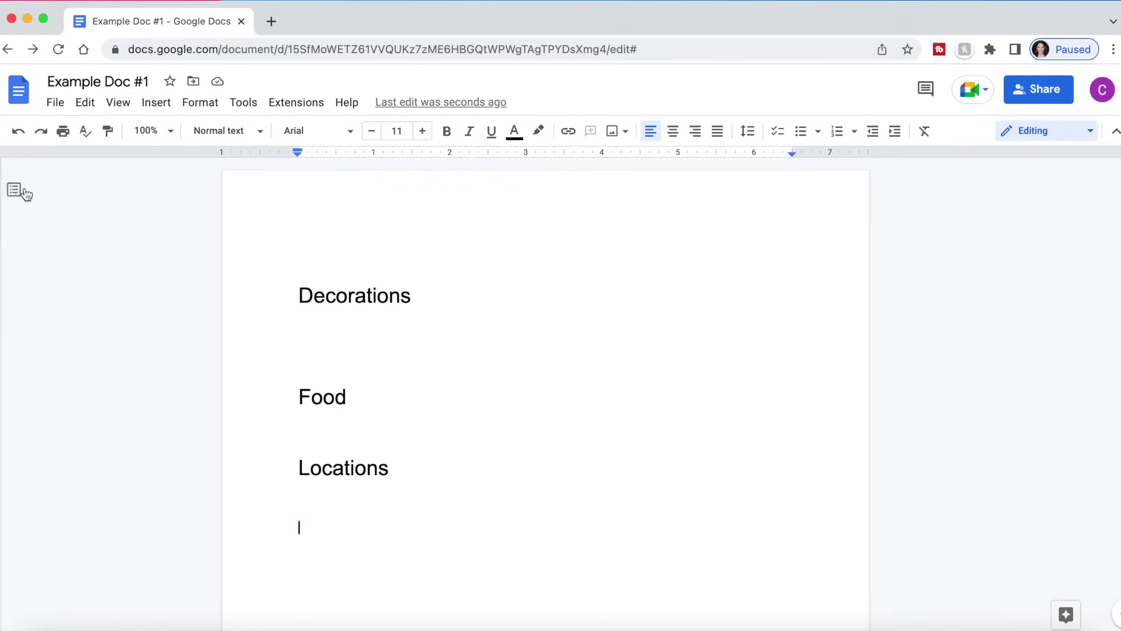
left_click(119, 104)
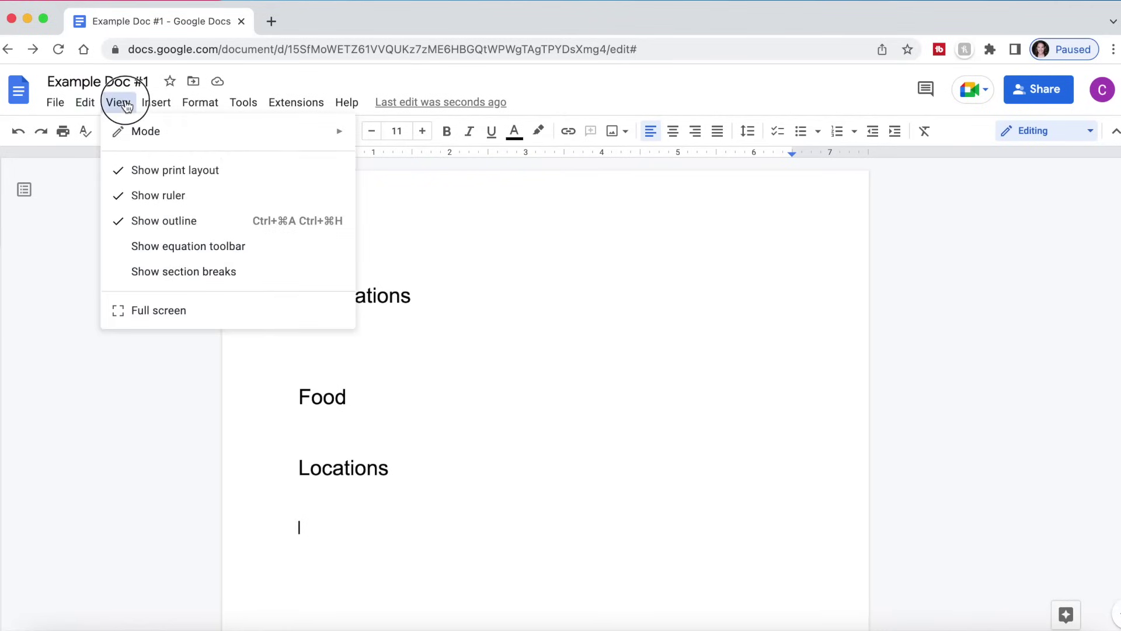
left_click(141, 227)
left_click(117, 103)
left_click(148, 223)
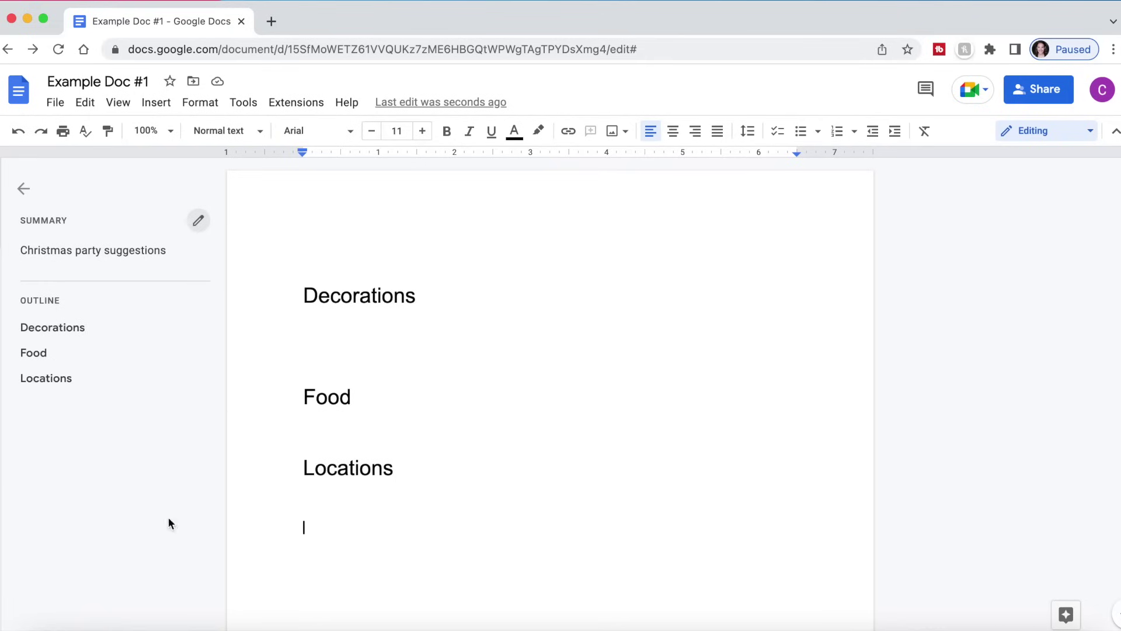
left_click(117, 103)
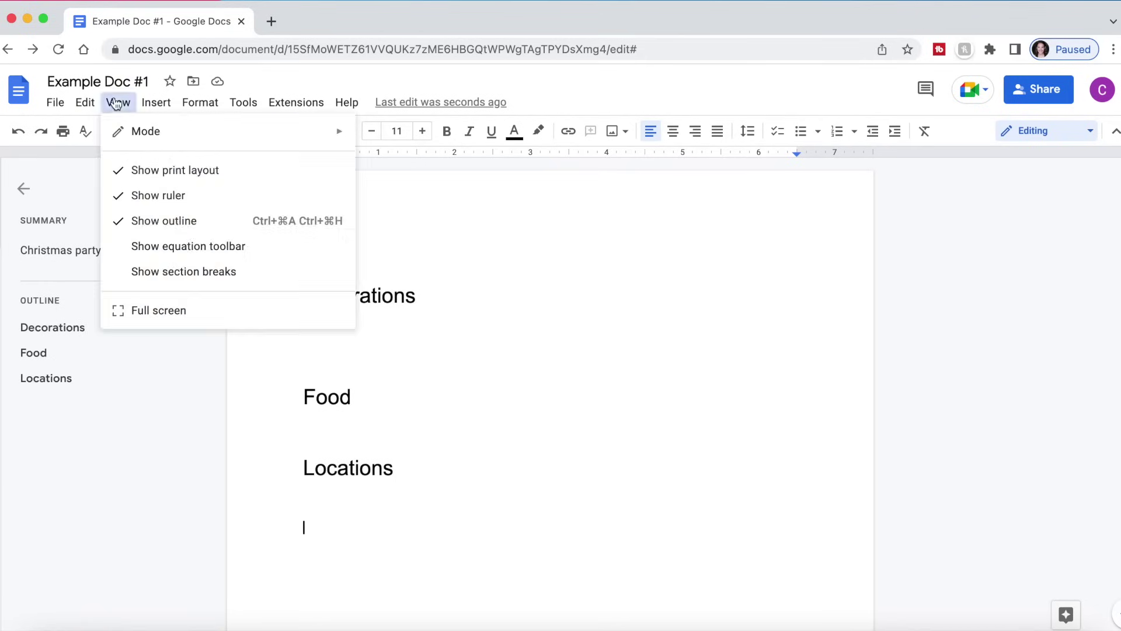
left_click(46, 378)
left_click(55, 102)
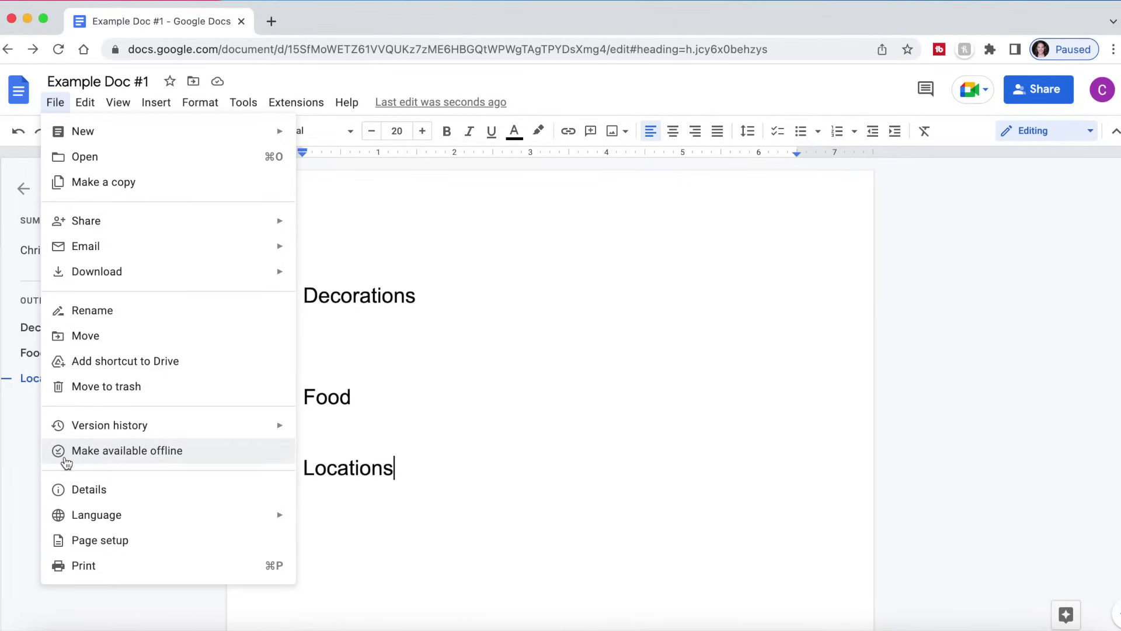
- Turn on offline access for Example Doc #1, then return to the empty line below Locations
left_click(447, 518)
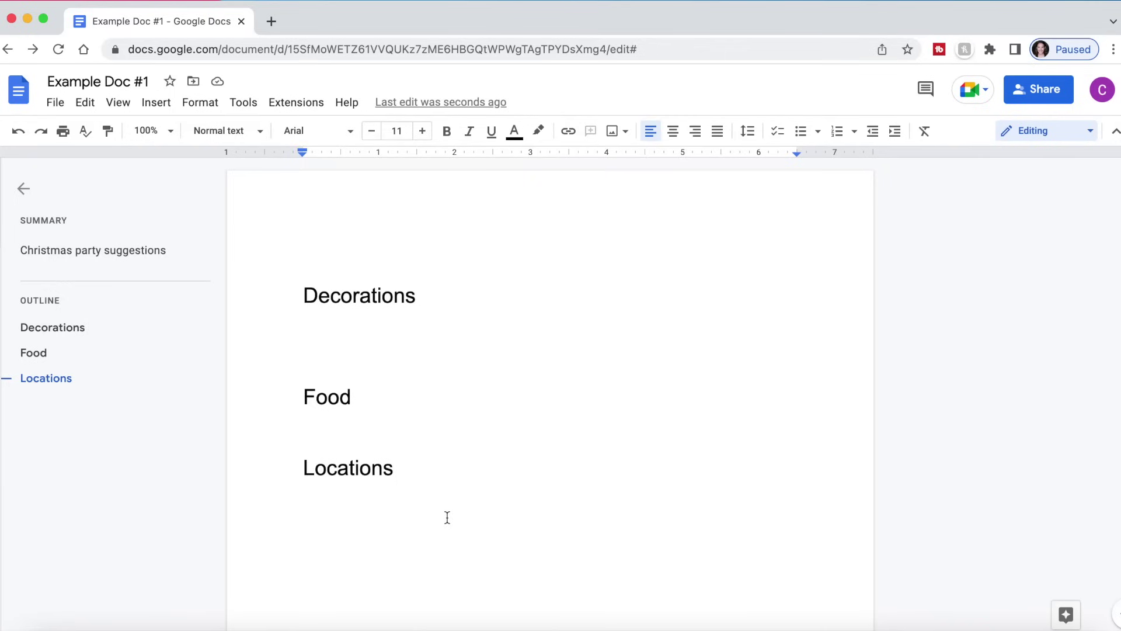
left_click(57, 103)
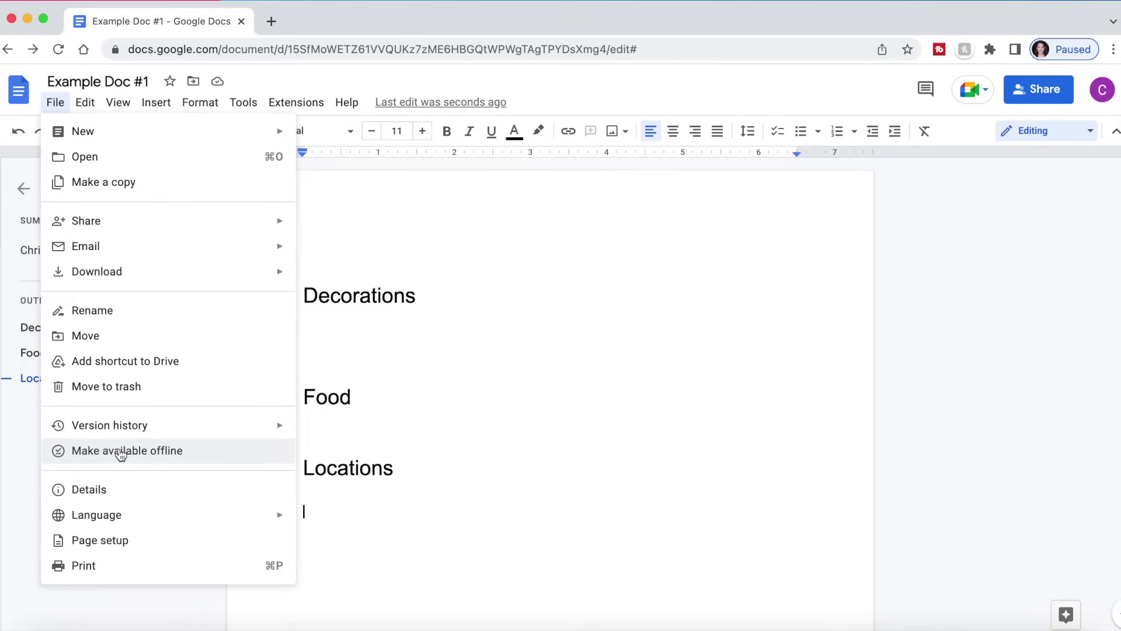
left_click(80, 456)
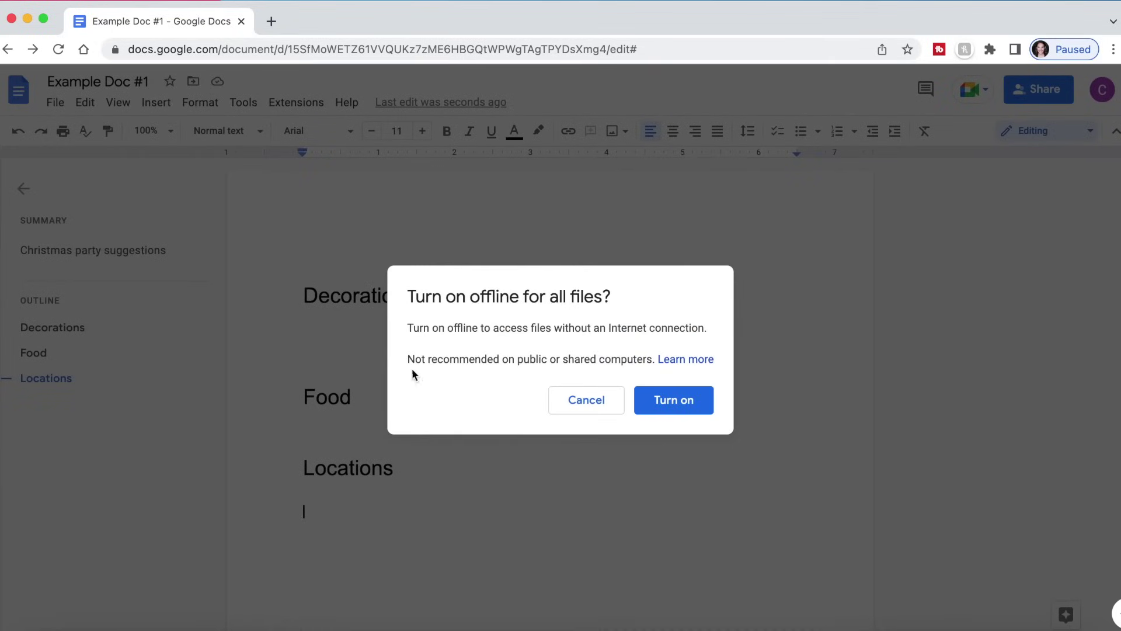
left_click_drag(407, 358, 655, 361)
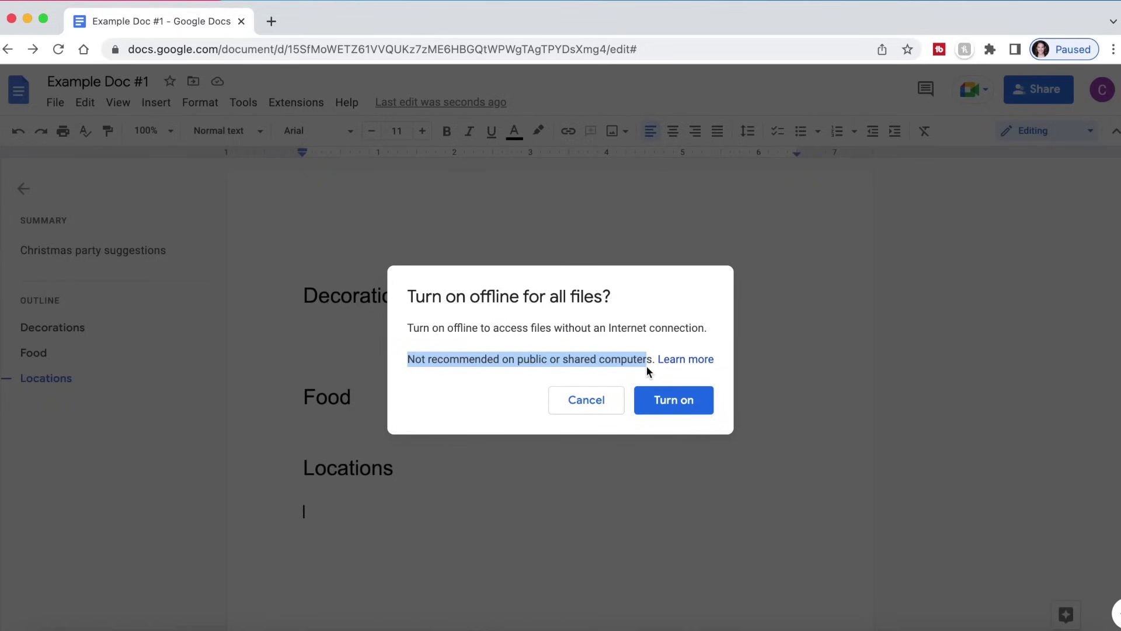
left_click(646, 366)
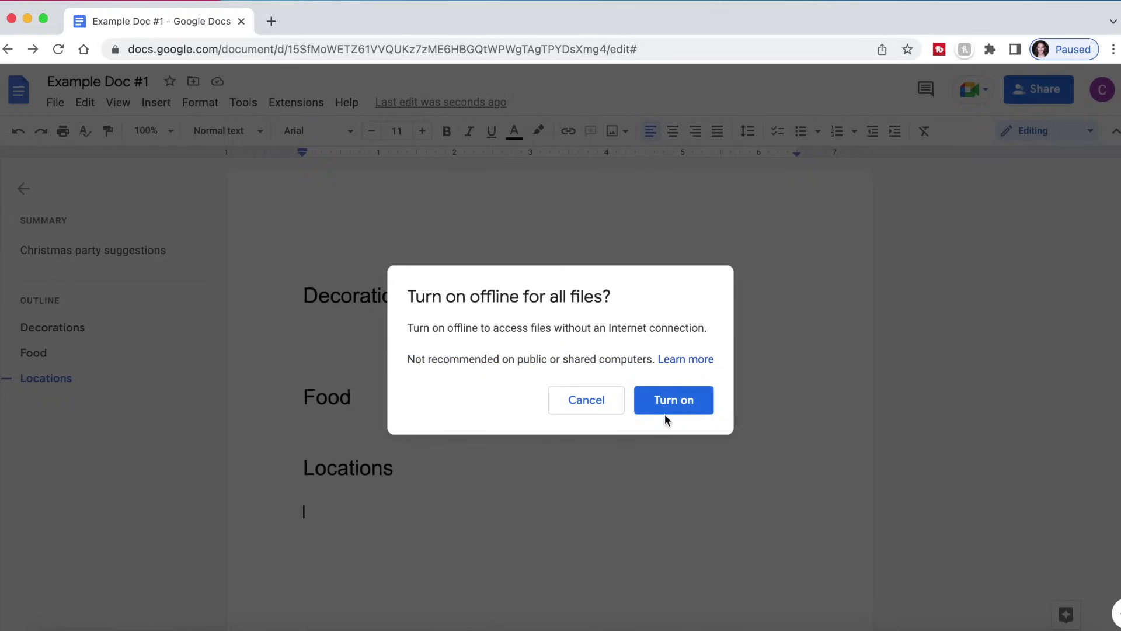
left_click(670, 404)
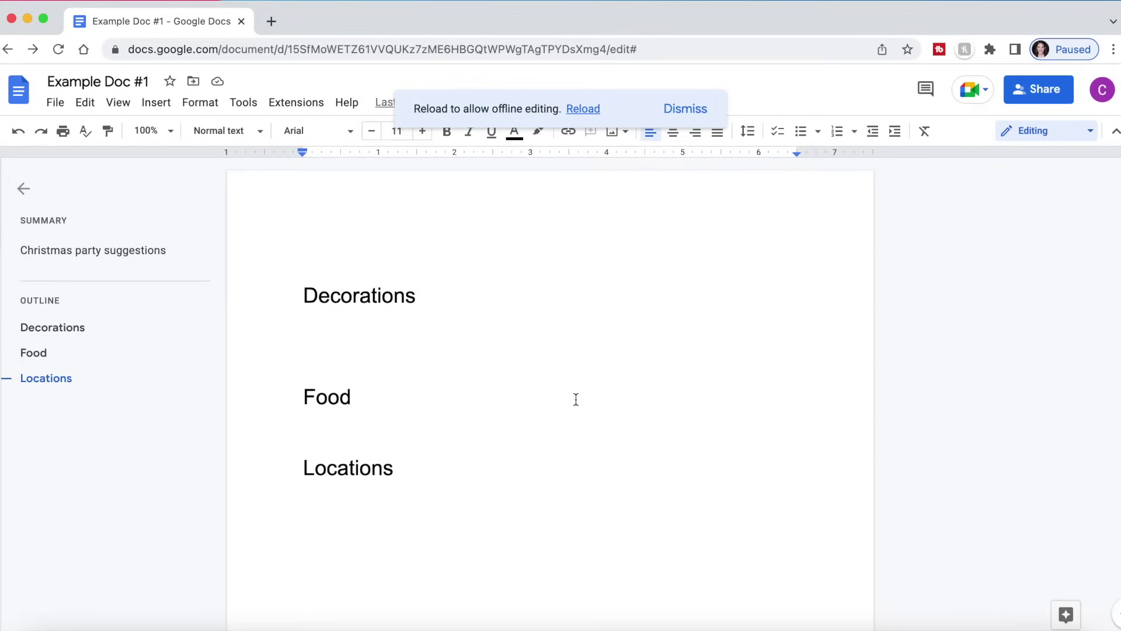
left_click(415, 358)
key("super+Down")
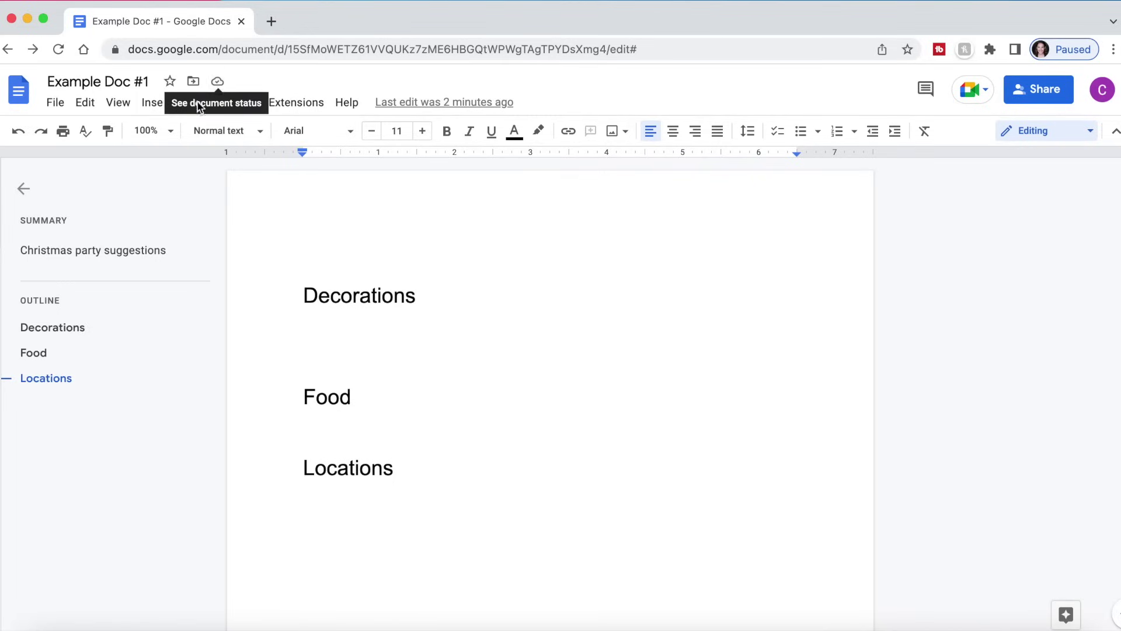
left_click(218, 84)
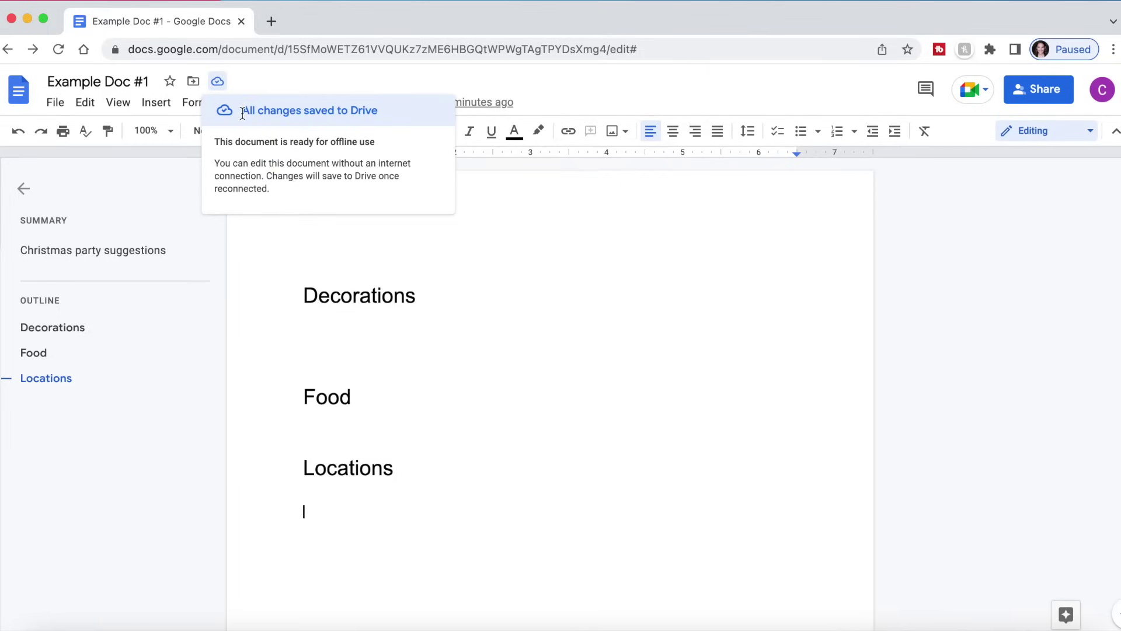
left_click(377, 352)
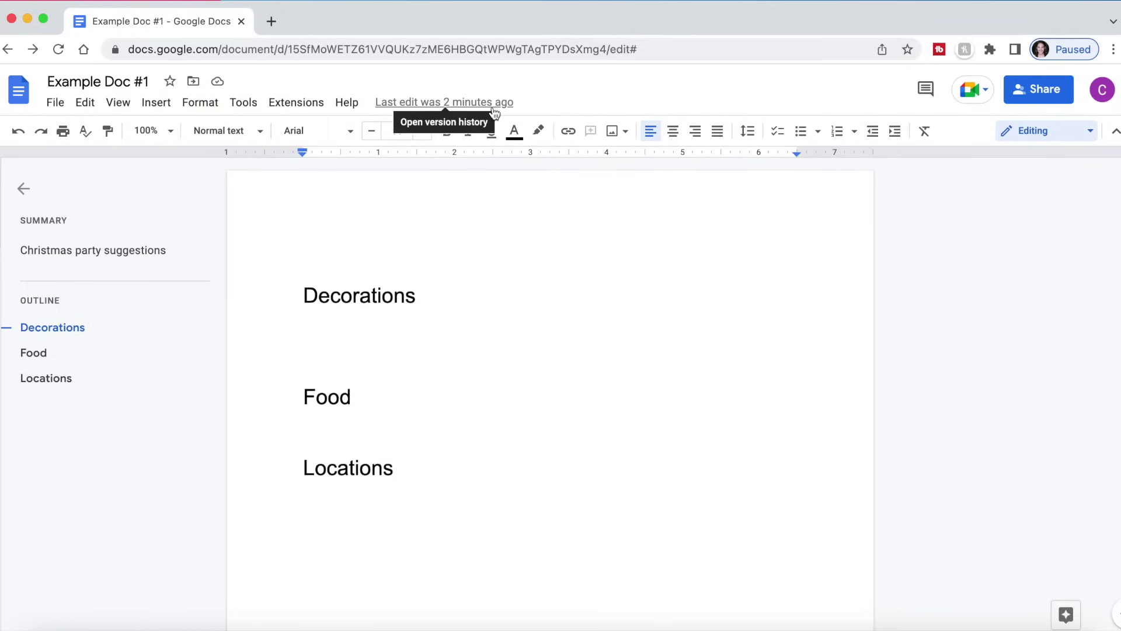
- Open version history, toggle Show changes off and back on, then return to editing
left_click(475, 103)
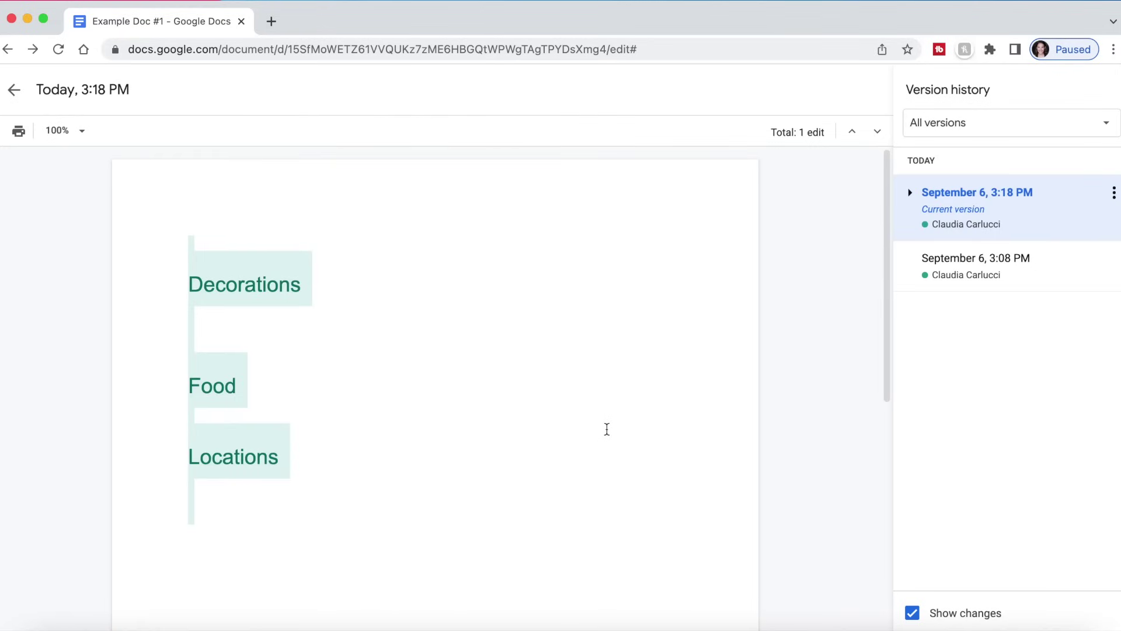
left_click(913, 614)
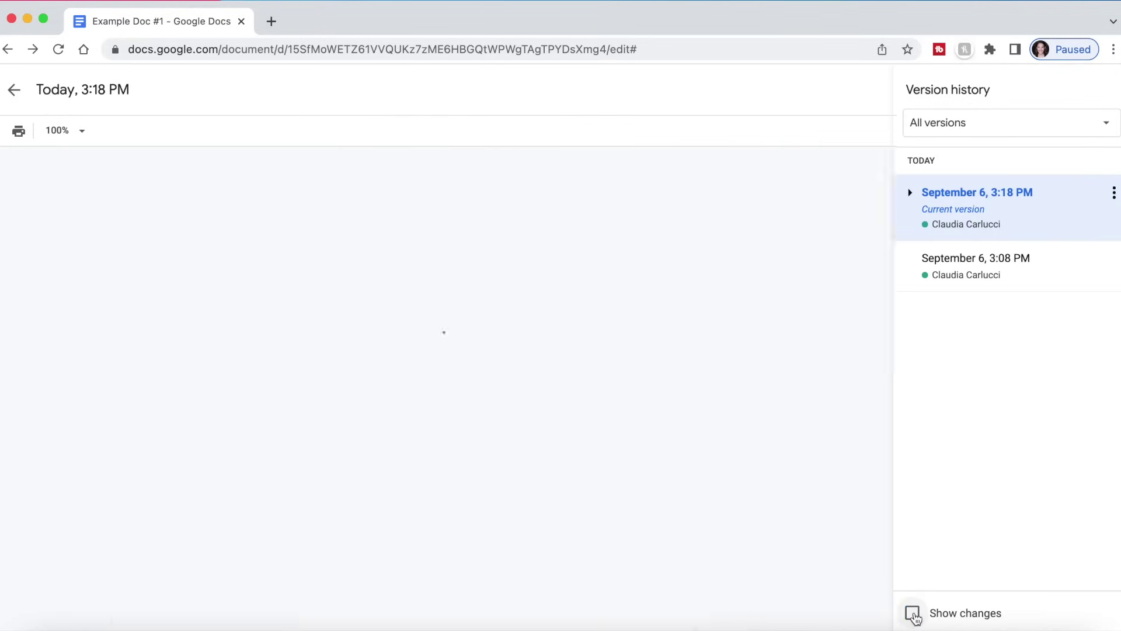
left_click(913, 614)
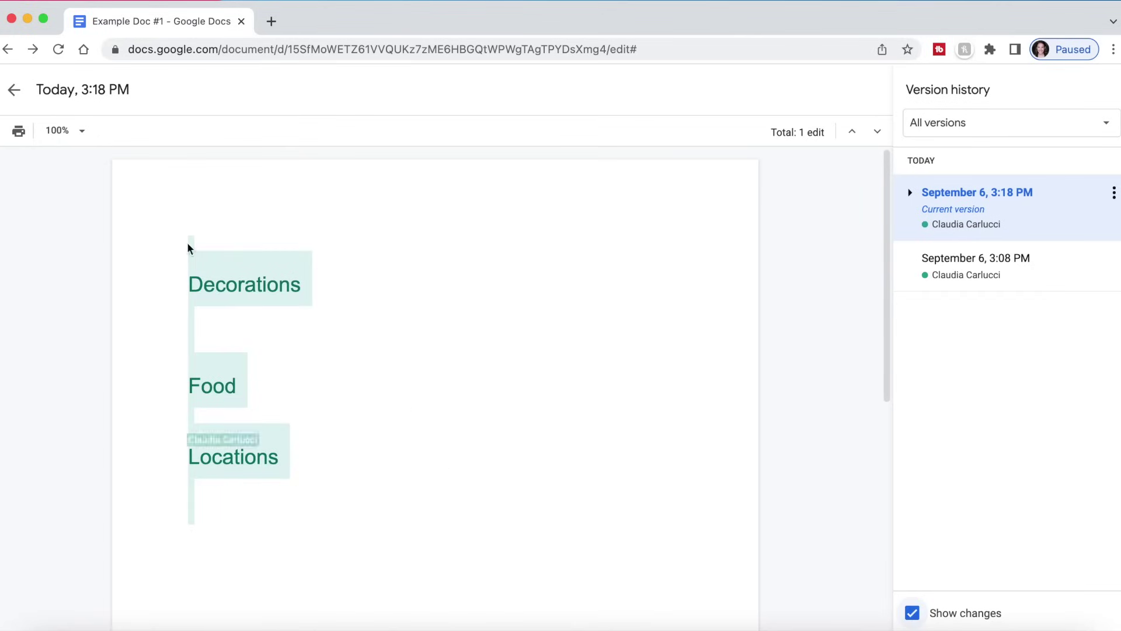
left_click(14, 89)
- Set the page colour to a custom light pink, #fdc3c3, through Page setup
left_click(56, 102)
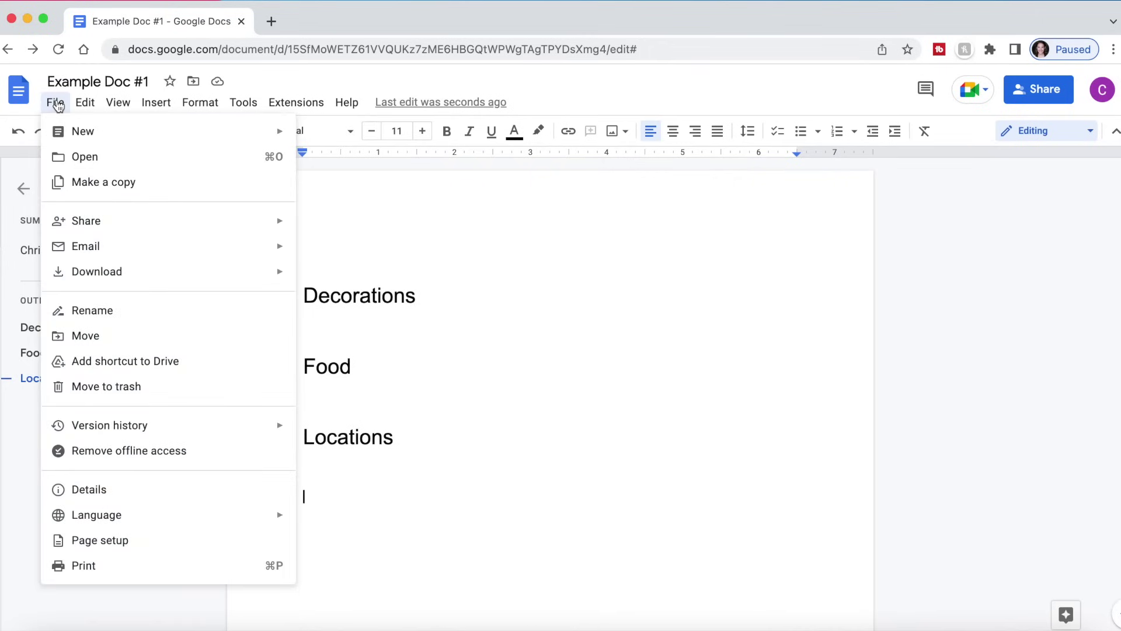
left_click(83, 538)
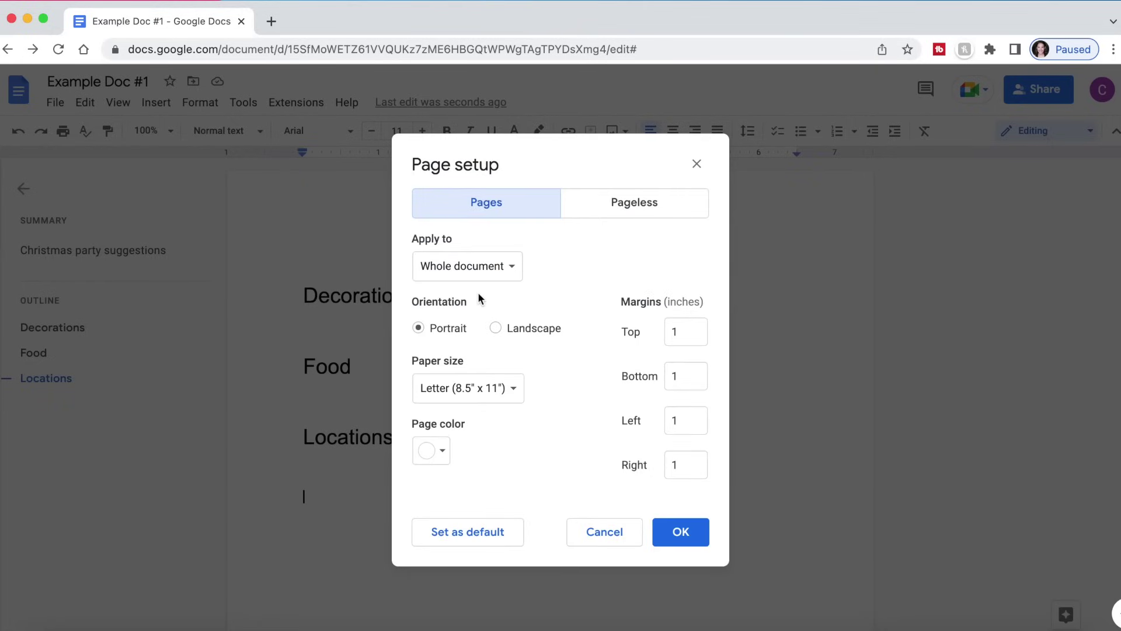
left_click(432, 329)
left_click(513, 388)
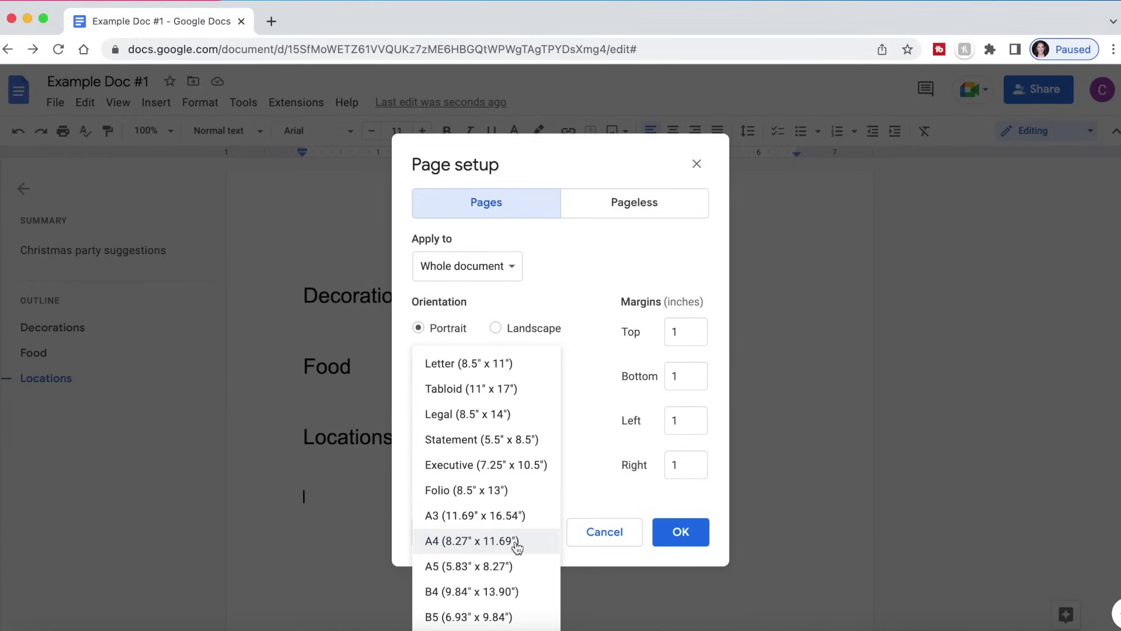
left_click(549, 291)
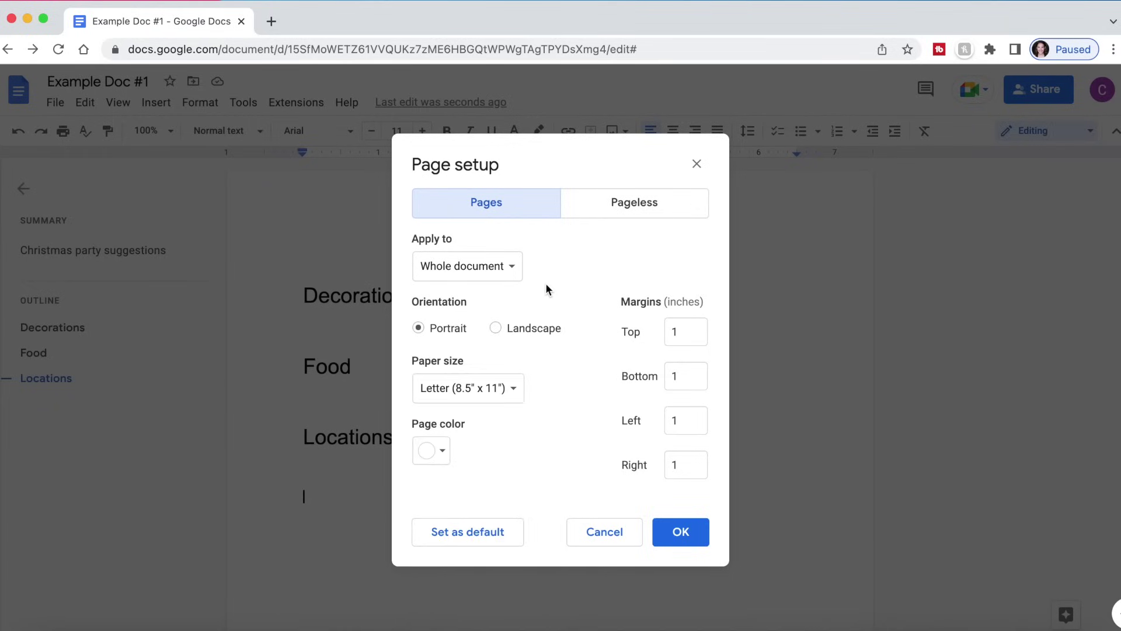
left_click(444, 454)
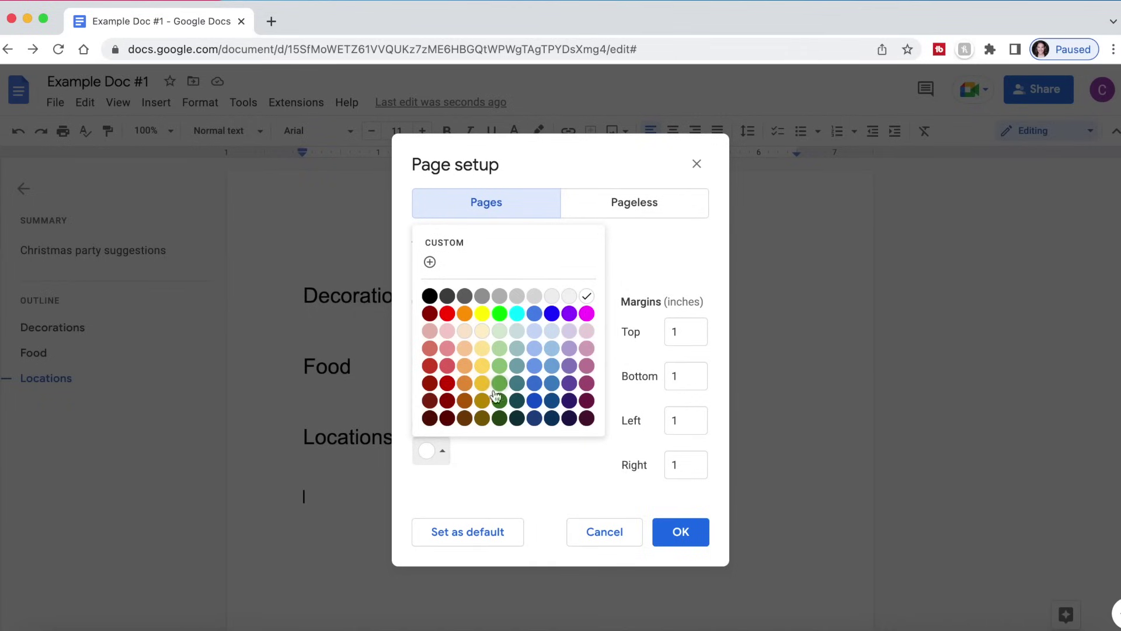
left_click(430, 262)
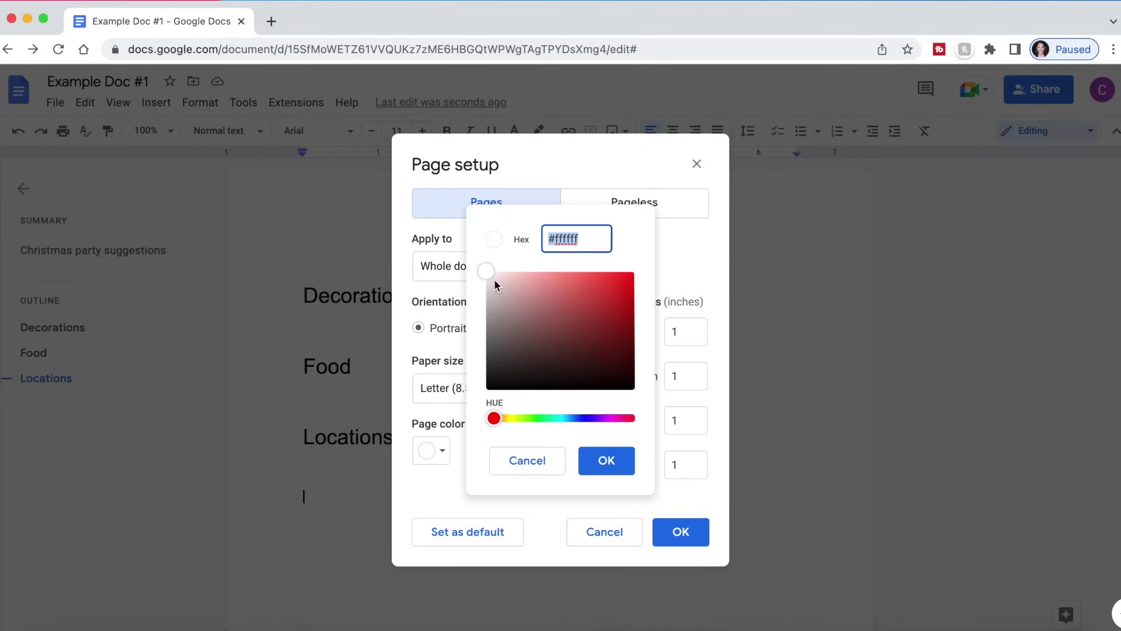
left_click_drag(494, 278, 520, 272)
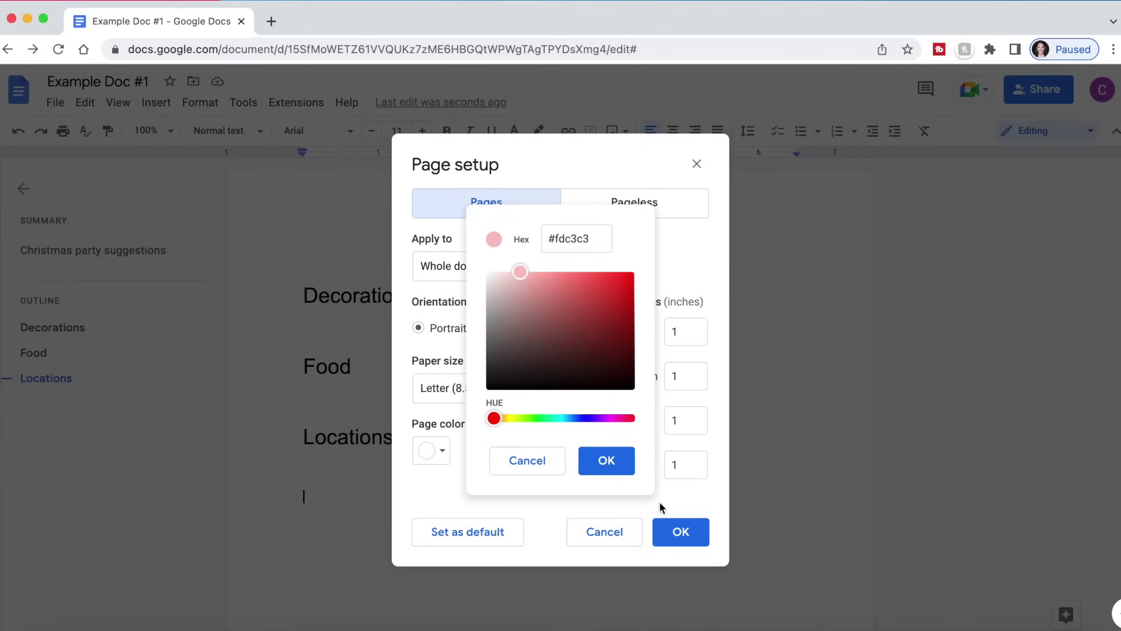
left_click(604, 465)
left_click(689, 532)
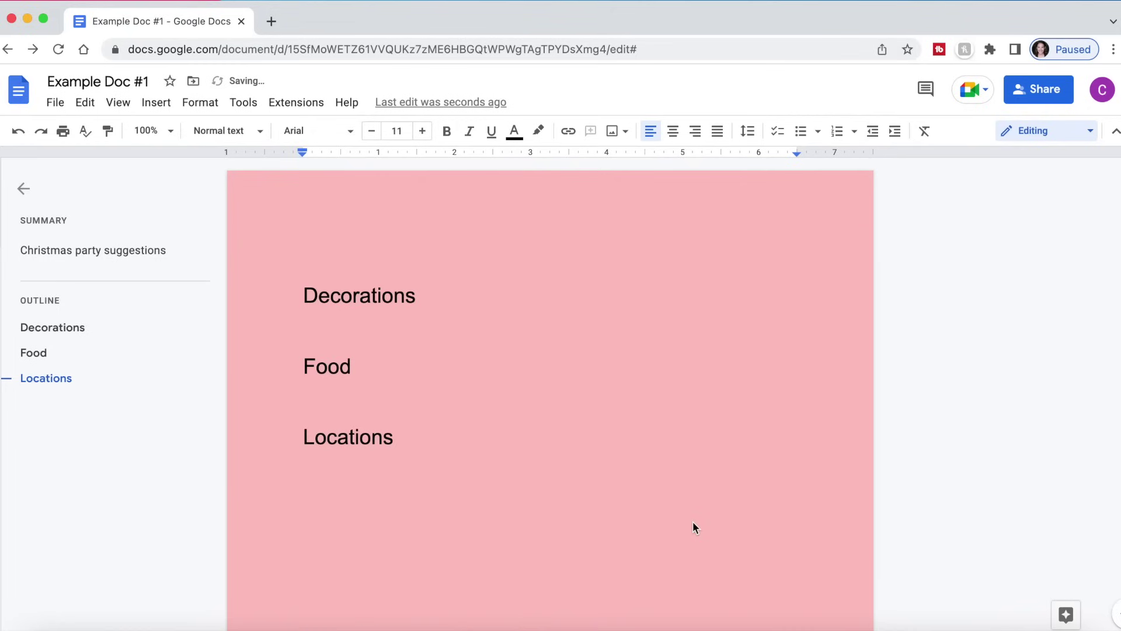
- In Page setup, try a white colour, clear the Top margin and view Pageless, then cancel
left_click(55, 103)
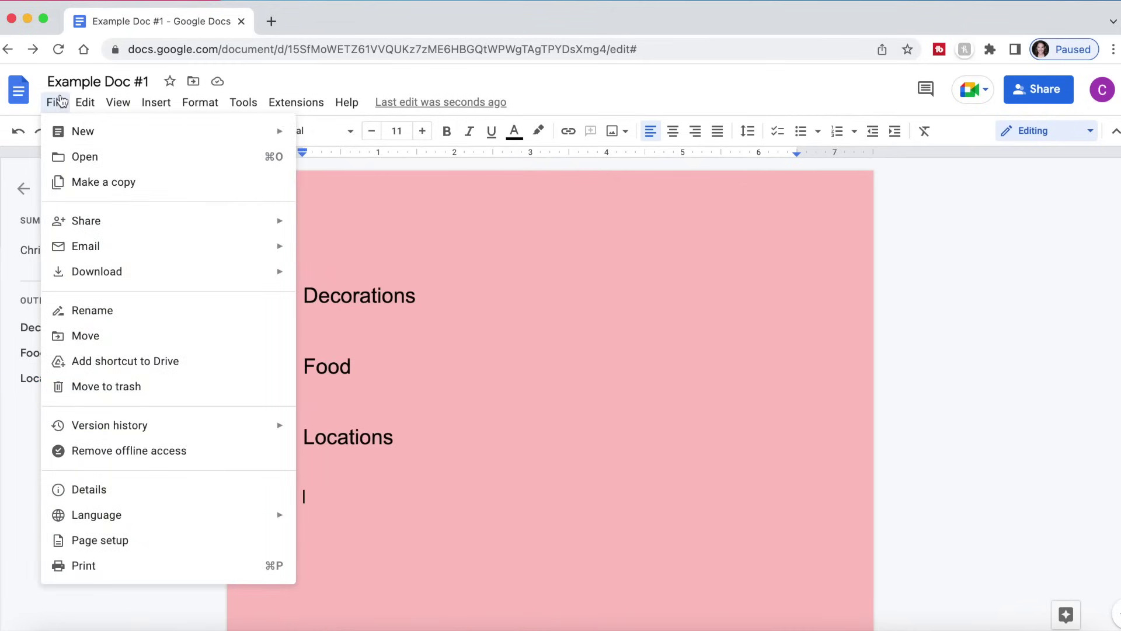
left_click(85, 542)
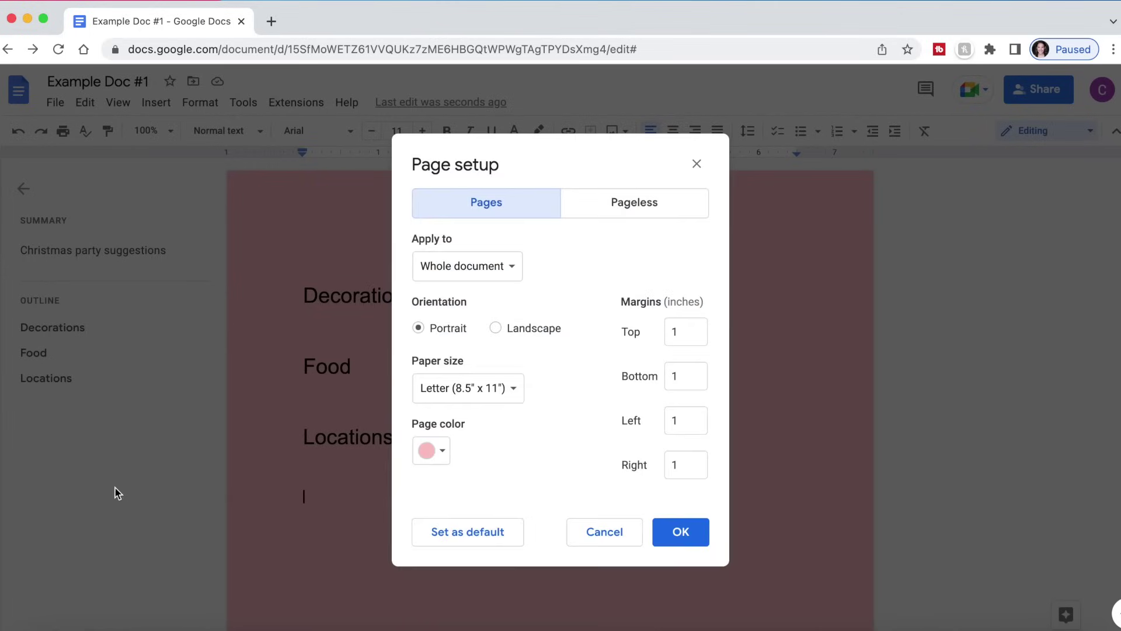
left_click(432, 451)
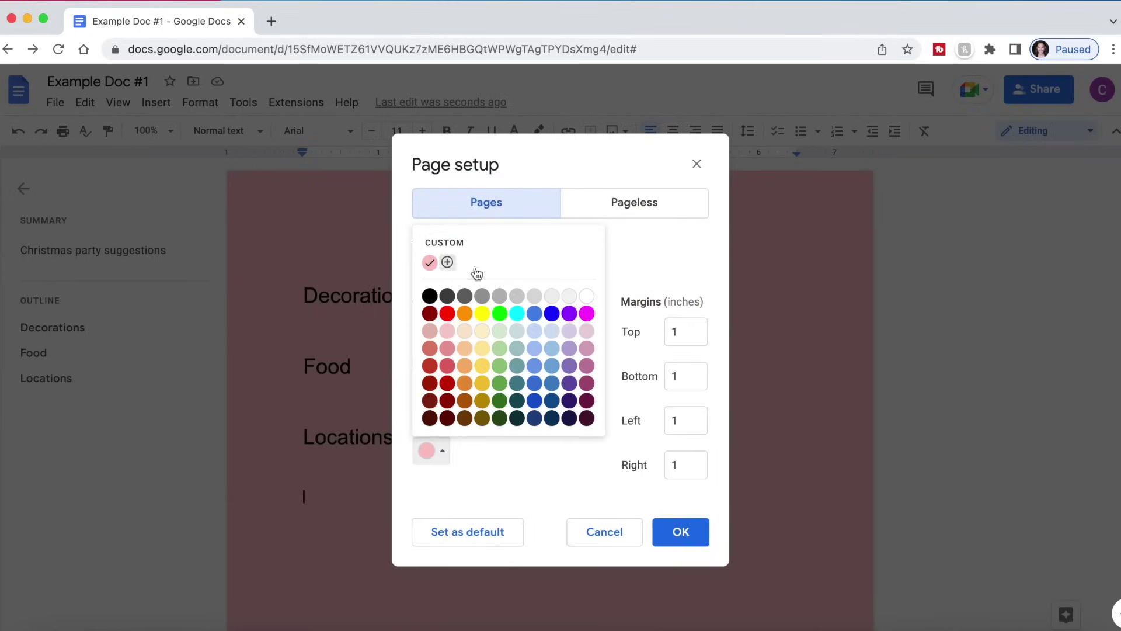
left_click(590, 296)
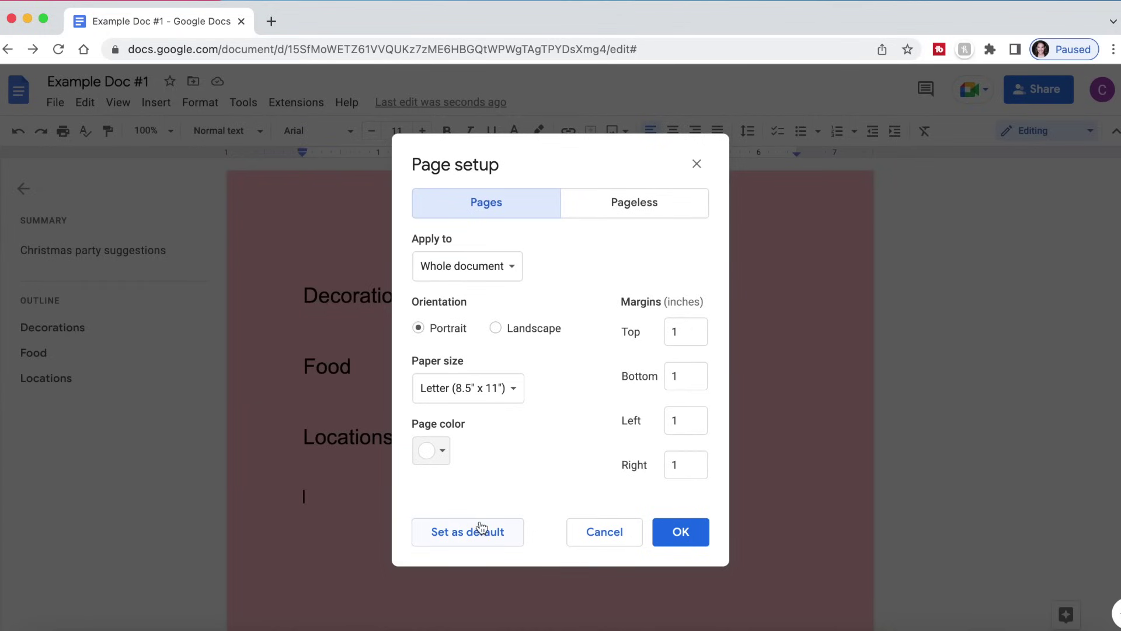
left_click(689, 337)
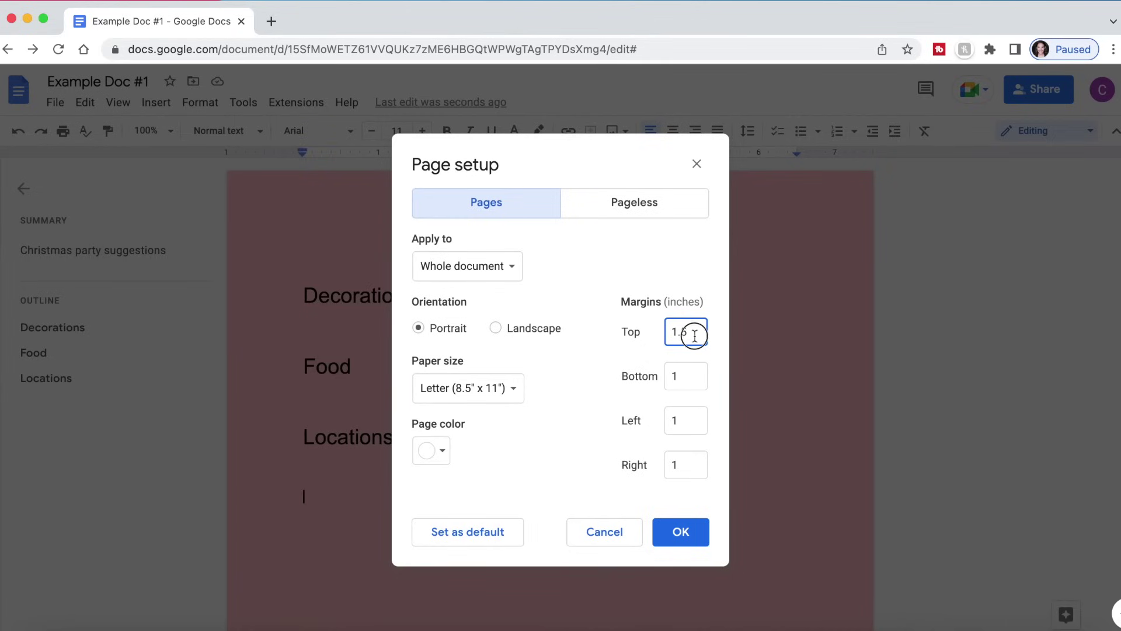
left_click_drag(696, 332, 618, 335)
key("BackSpace")
left_click(627, 207)
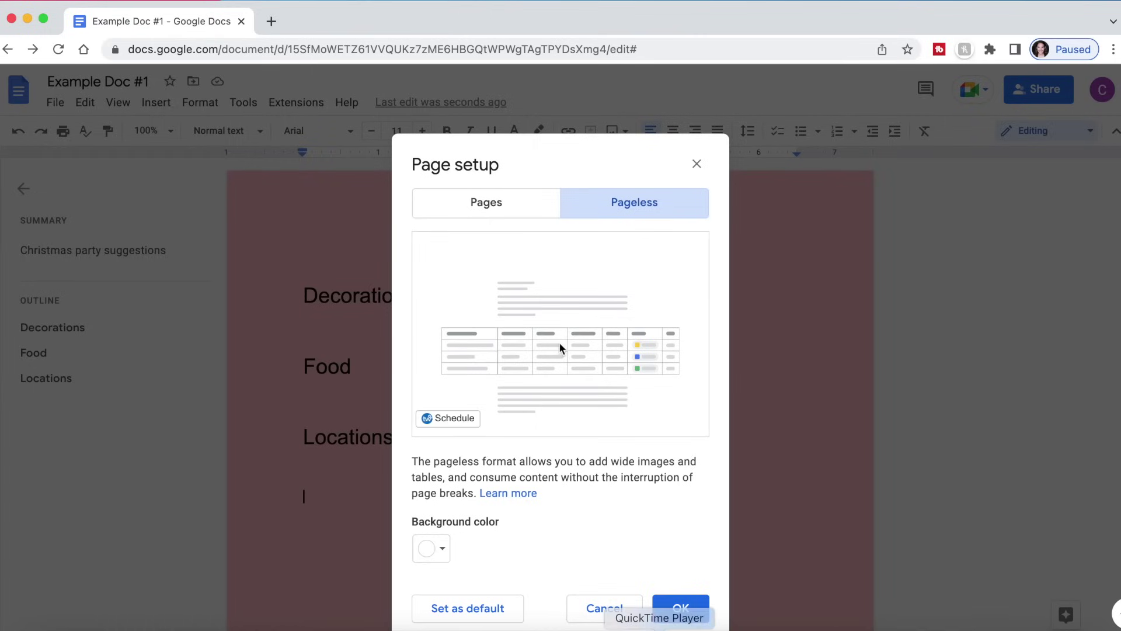
left_click(697, 164)
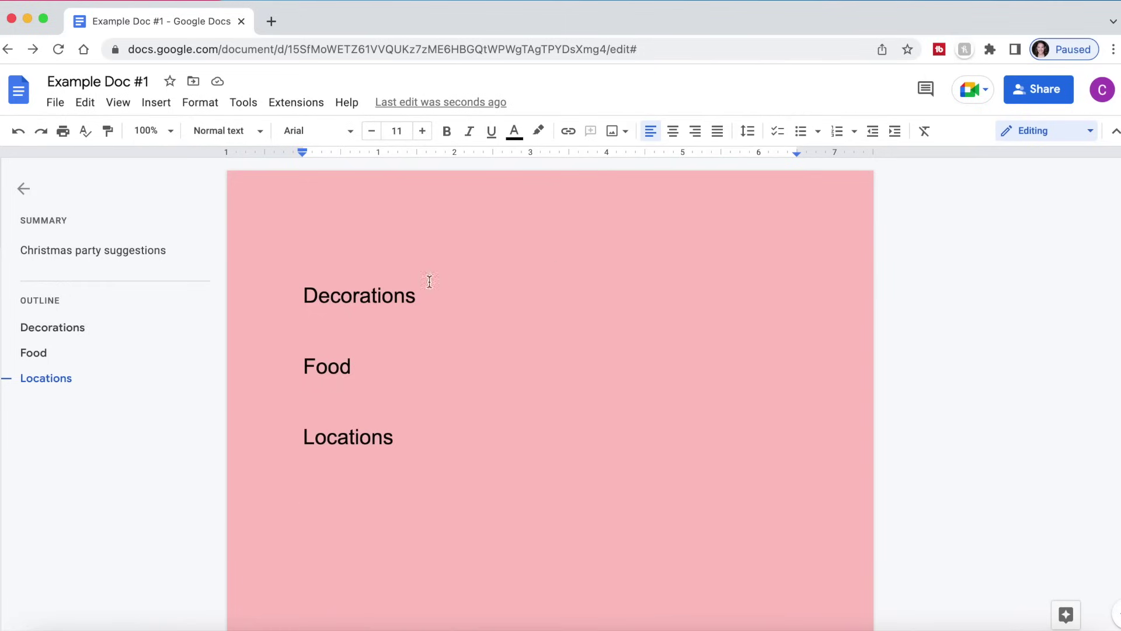
left_click(54, 111)
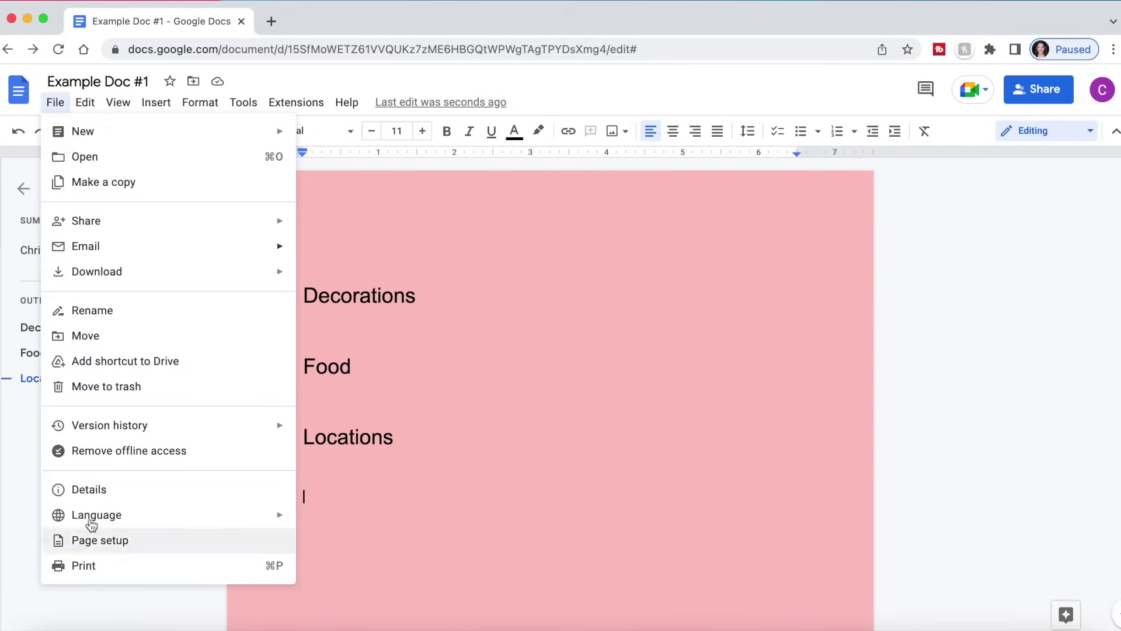
left_click(56, 489)
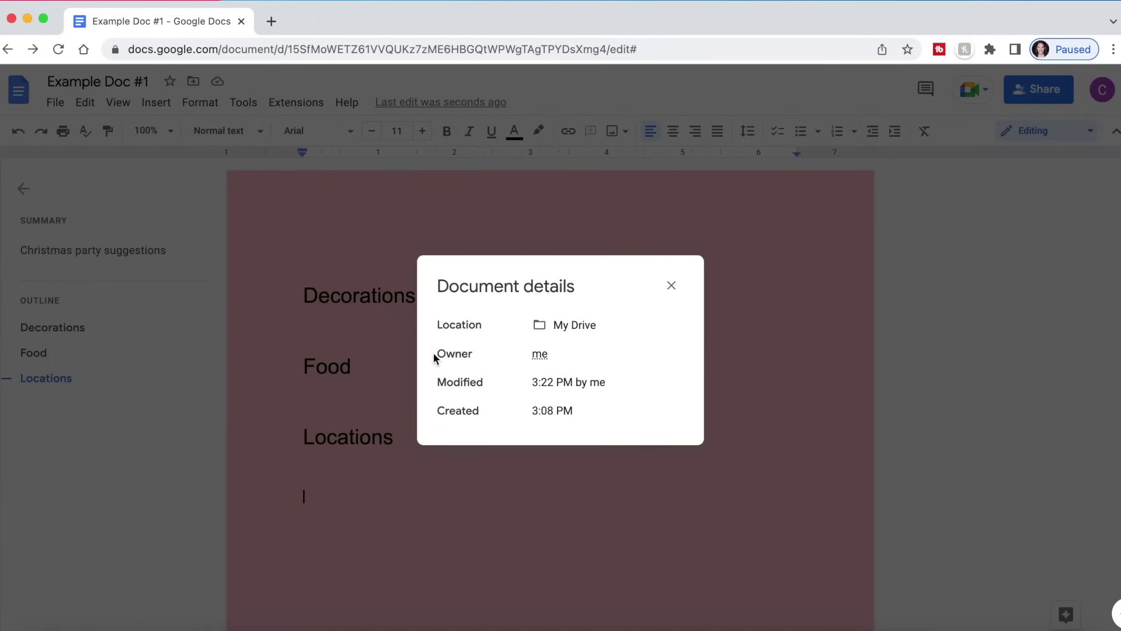
left_click_drag(436, 355, 393, 335)
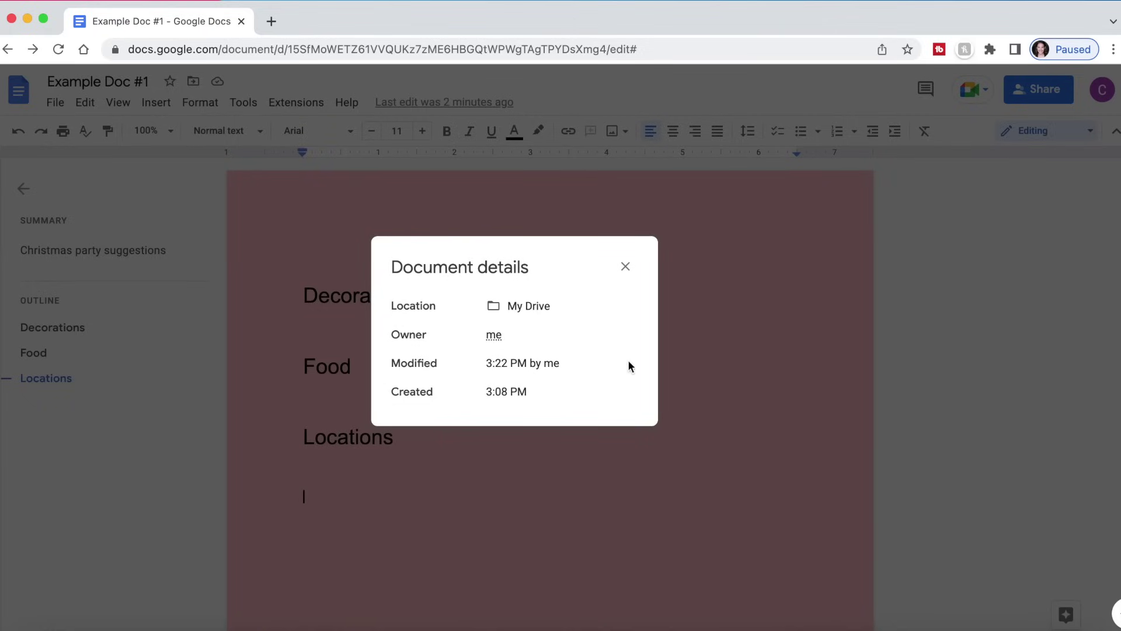
left_click_drag(573, 268, 583, 300)
- Turn on 'Display word count while typing' from the Word count dialog
left_click(653, 318)
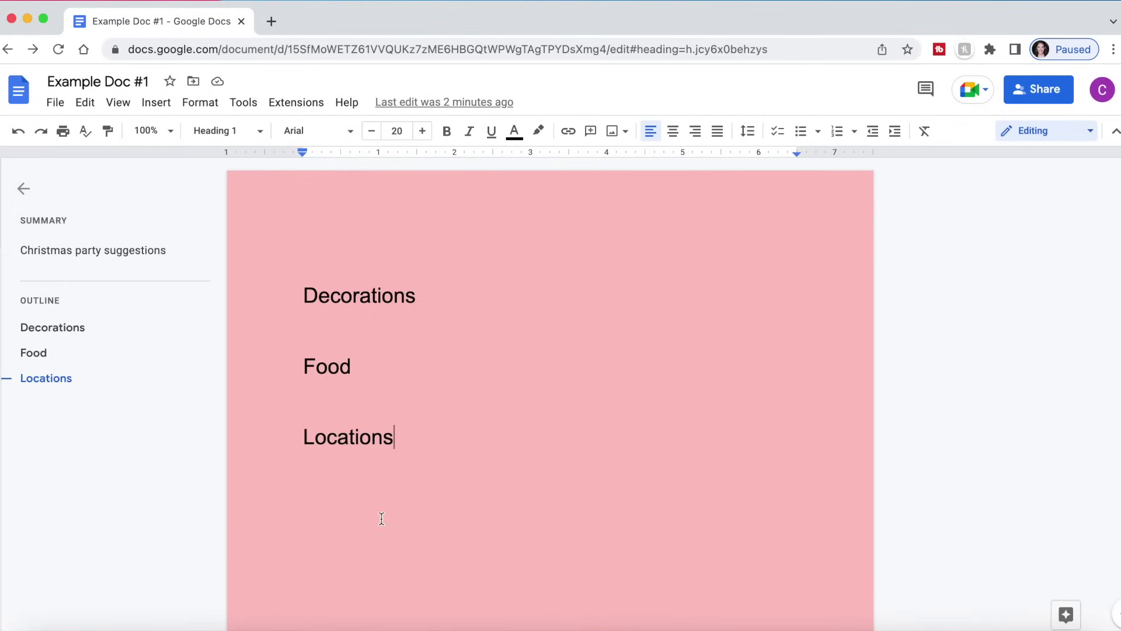
key("Return")
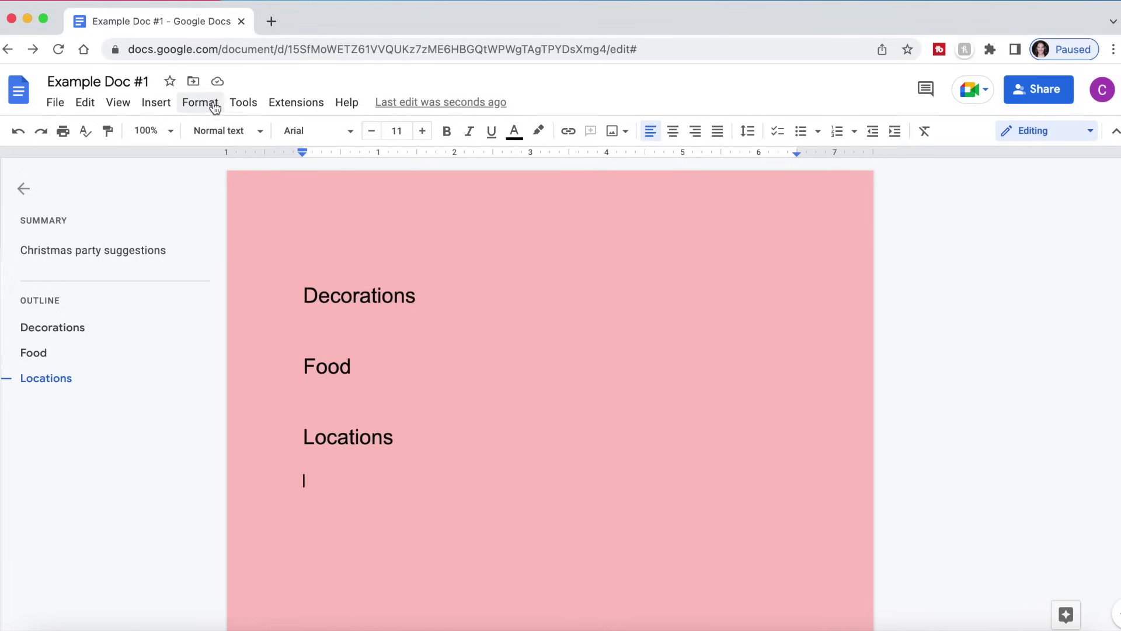
left_click(245, 105)
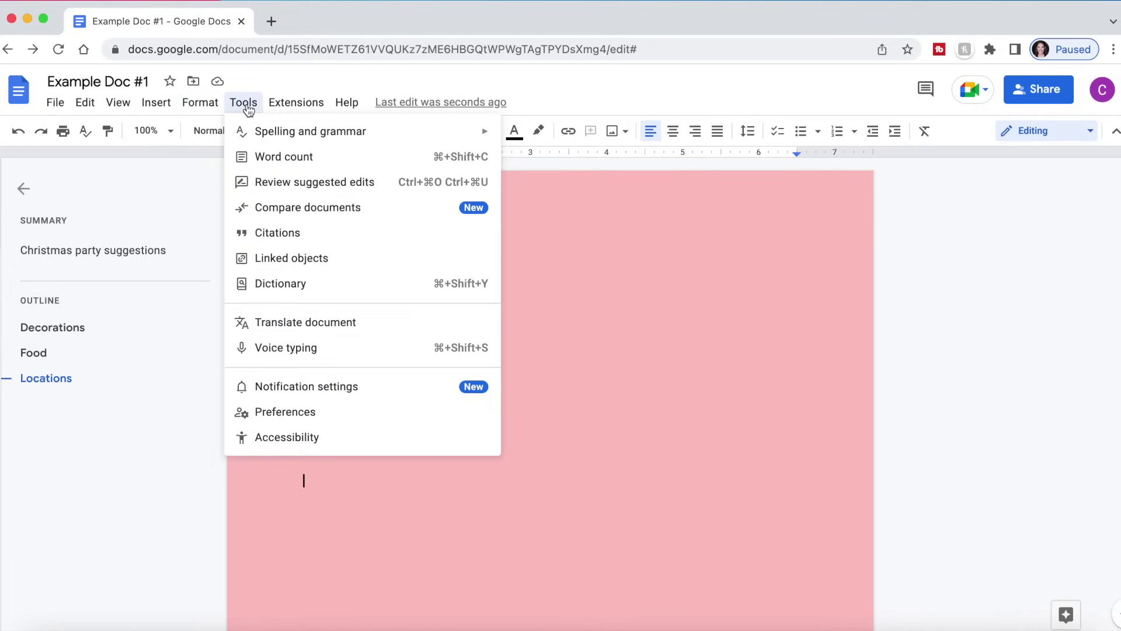
left_click(299, 158)
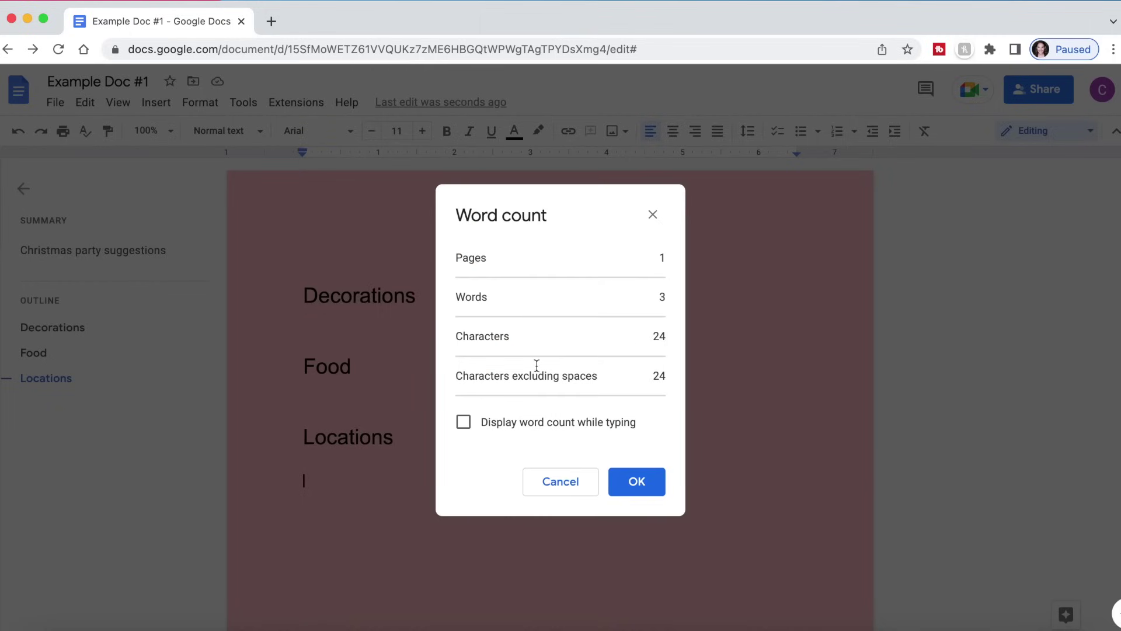
left_click(466, 424)
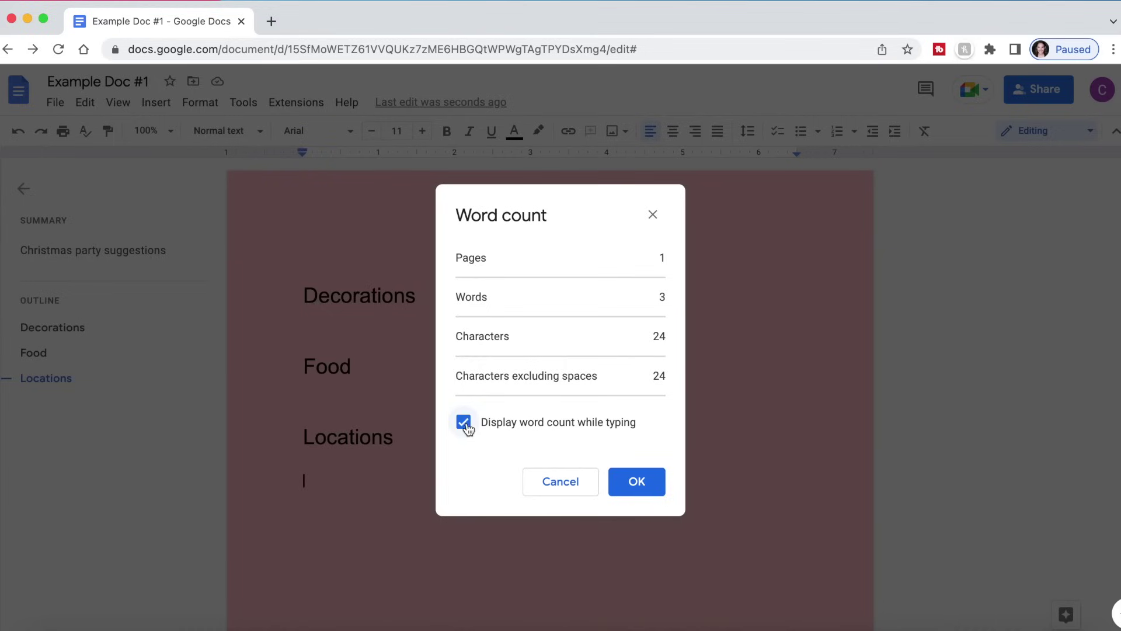
left_click(637, 488)
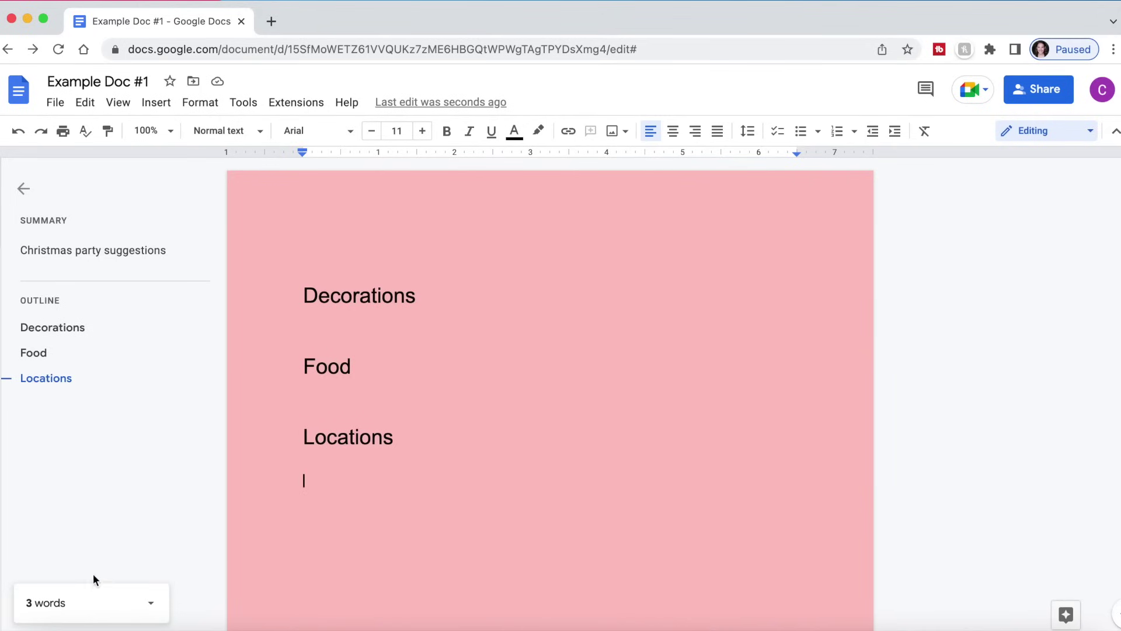
- Type 'Adding more words' under Locations, check the 6-word count, and add an empty line
type("Adding mo")
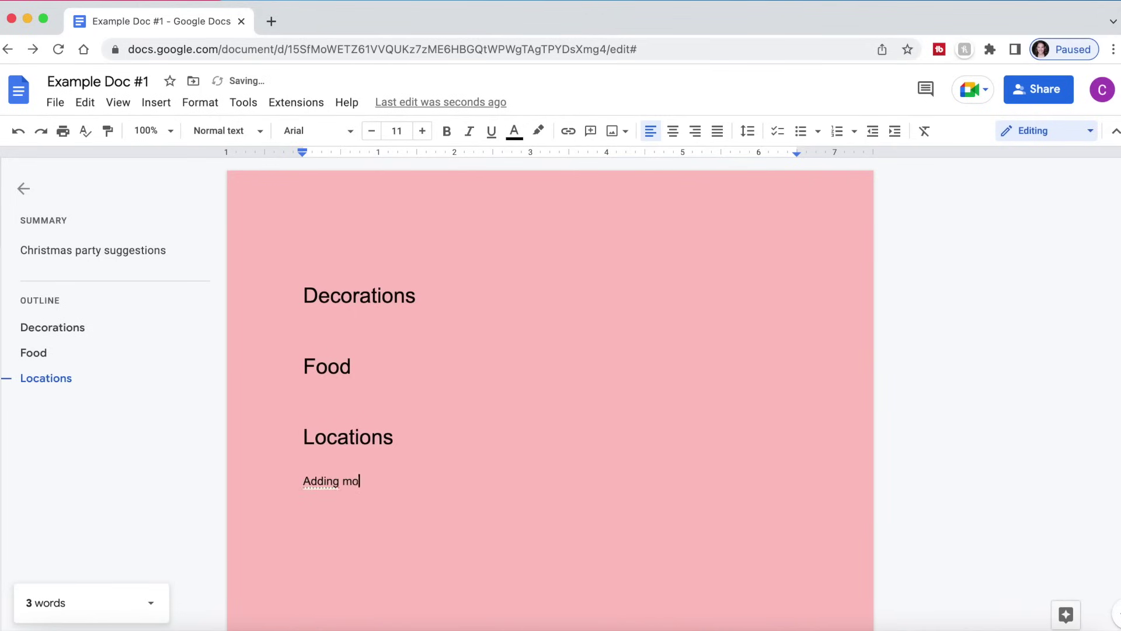
type("re words")
key("Return")
left_click(150, 604)
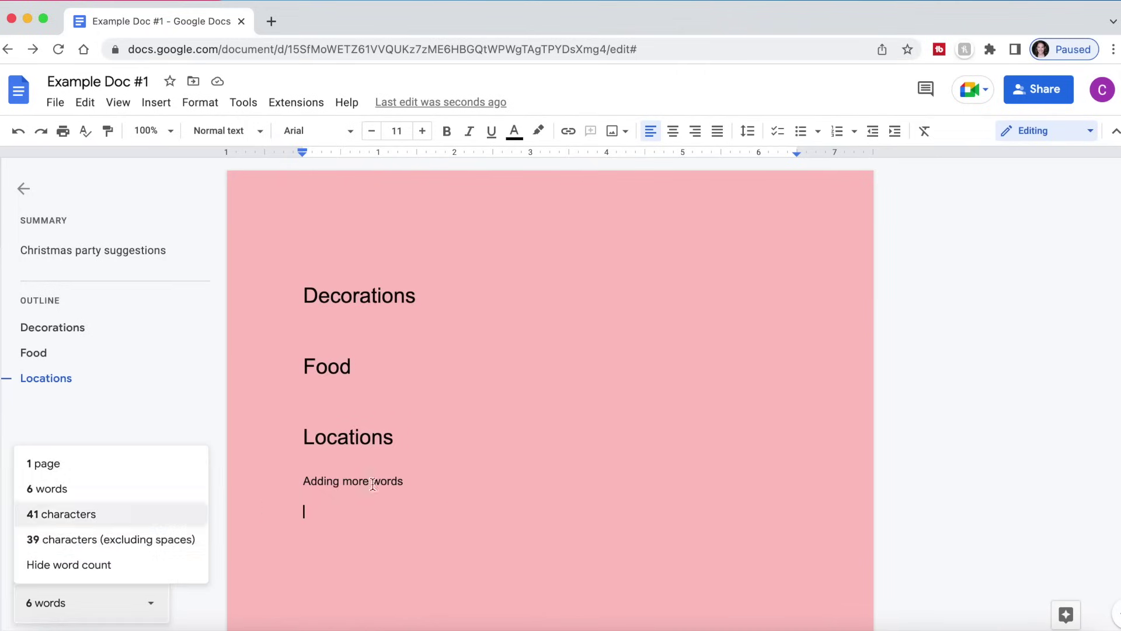
left_click(464, 507)
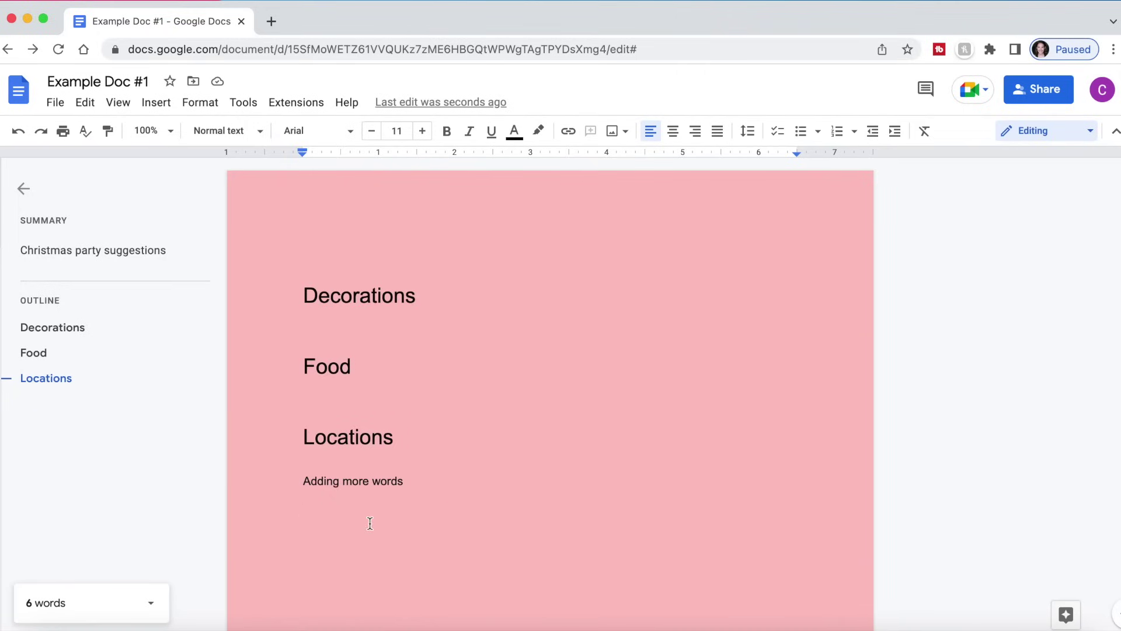
key("Return")
- Dictate a paragraph about voice typing below 'Adding more words' using Voice typing
left_click(244, 103)
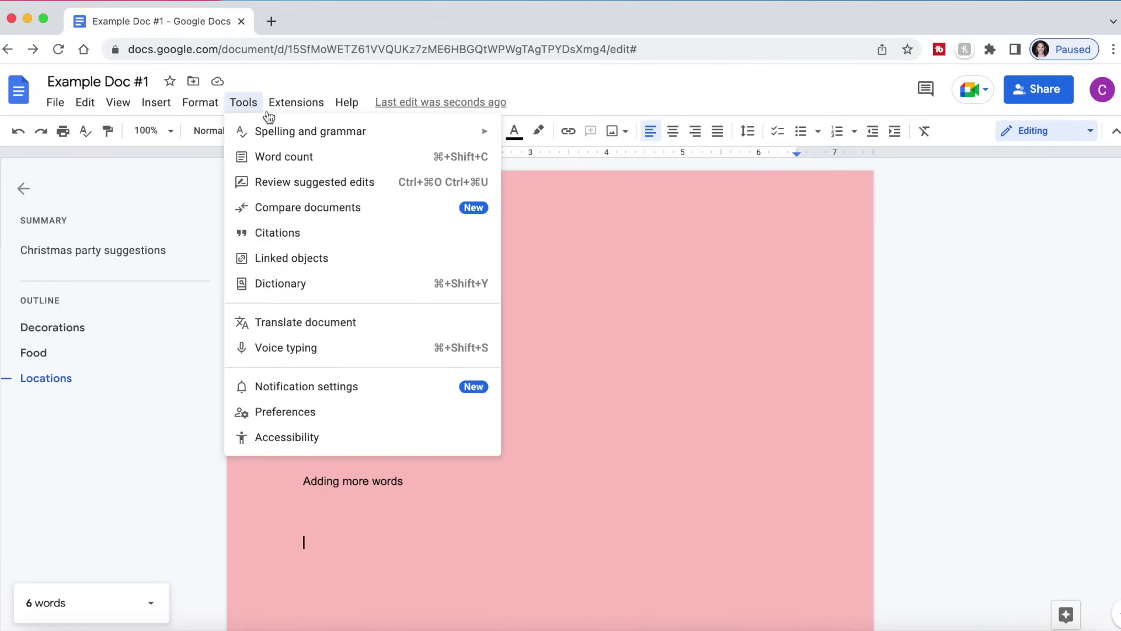
left_click(263, 349)
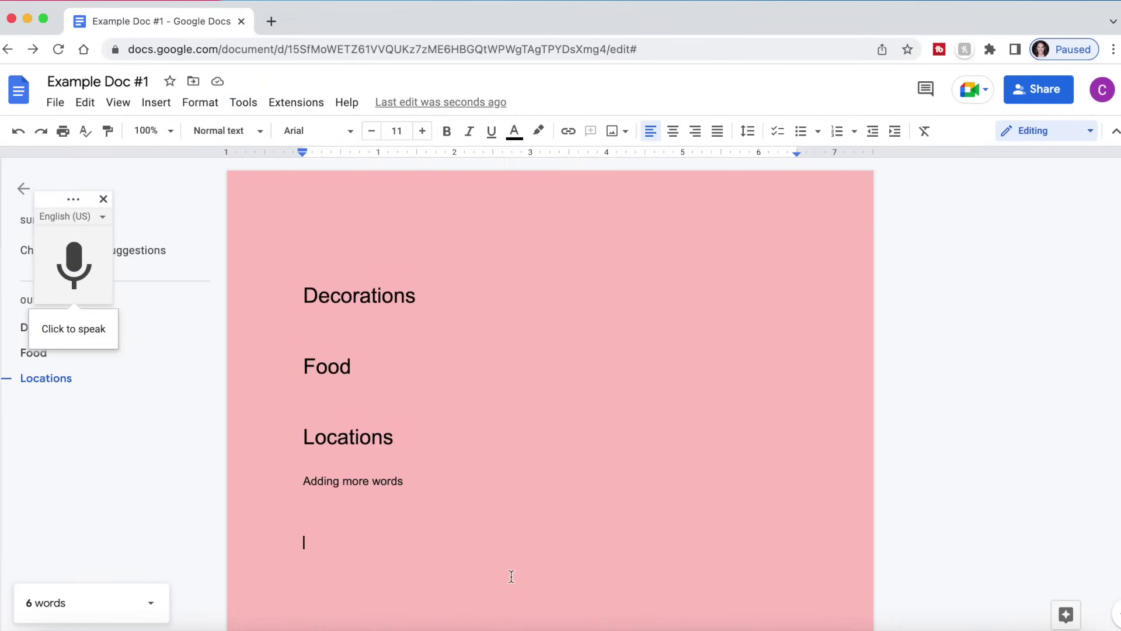
left_click(74, 280)
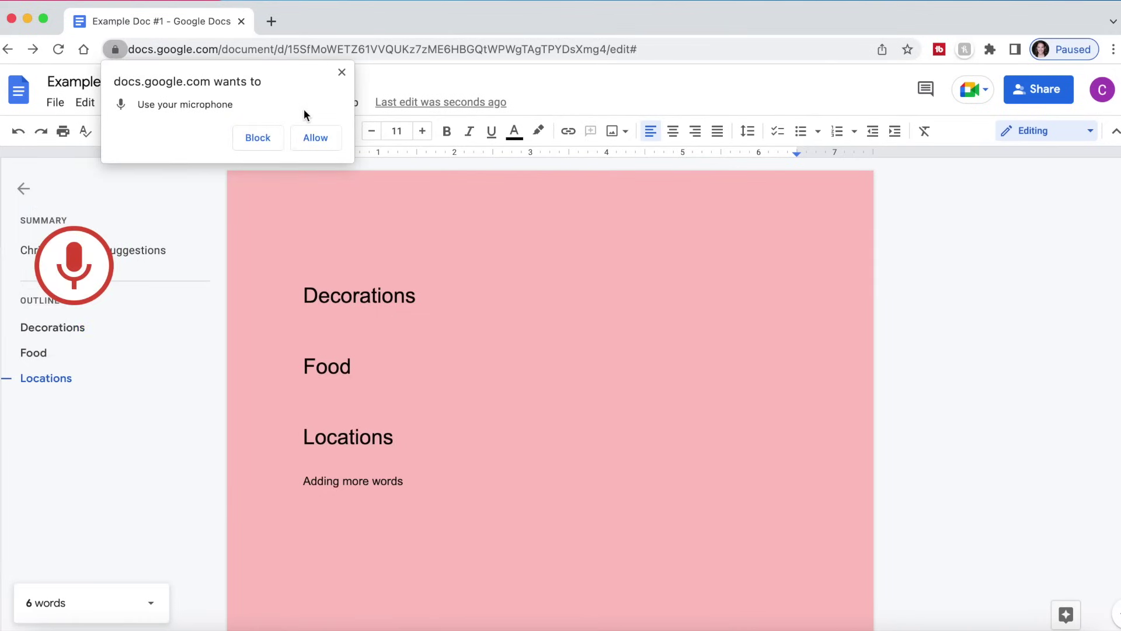
left_click(316, 138)
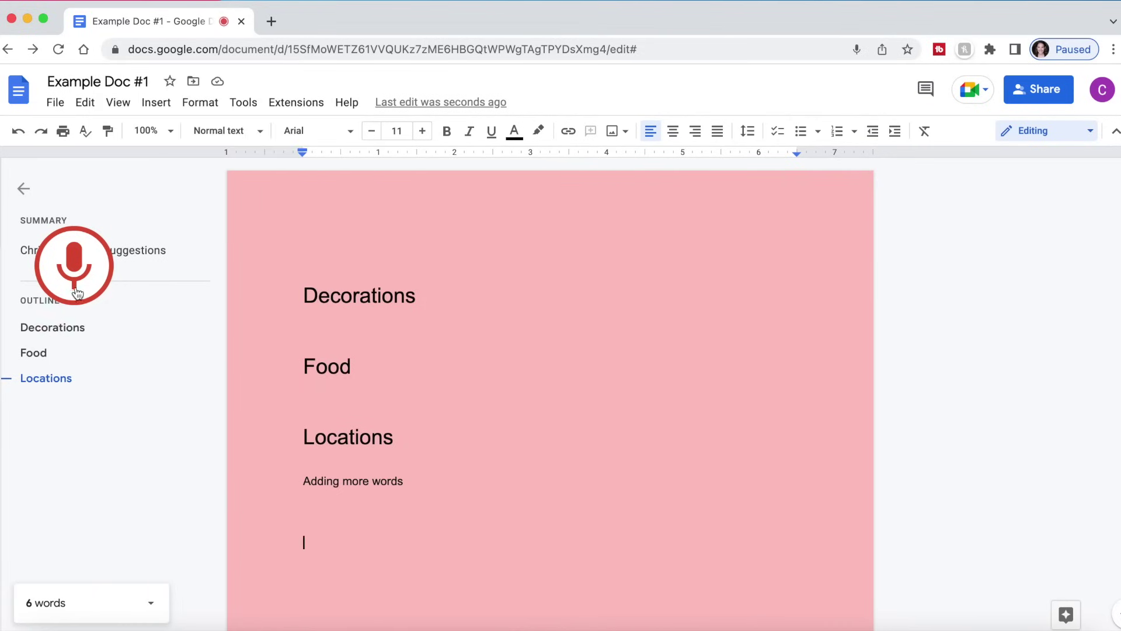
left_click(76, 286)
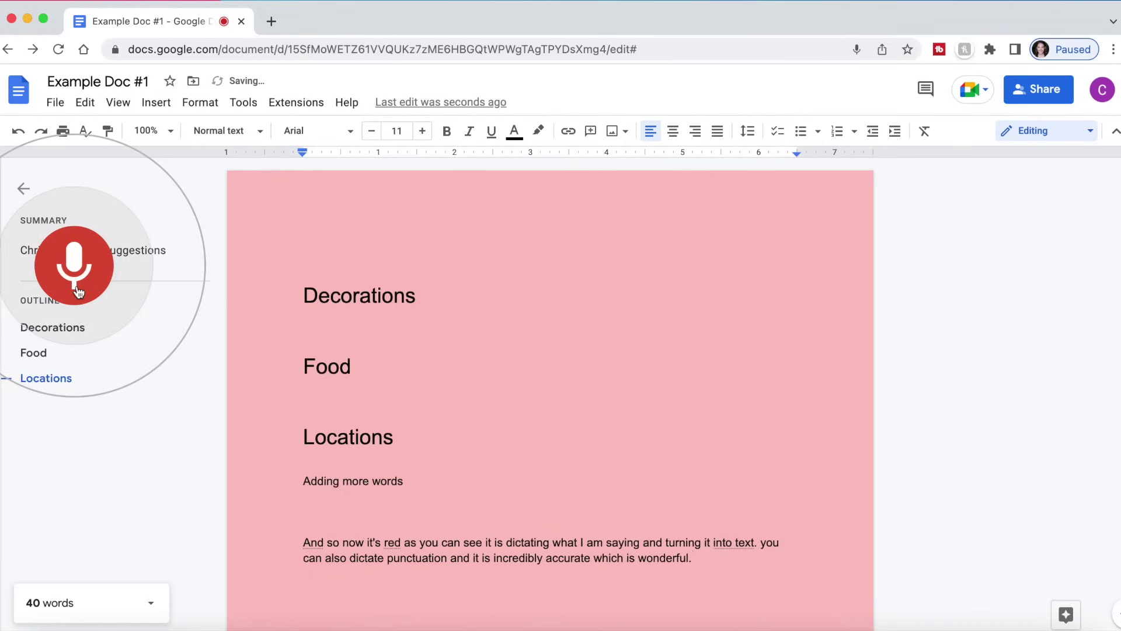
left_click(77, 291)
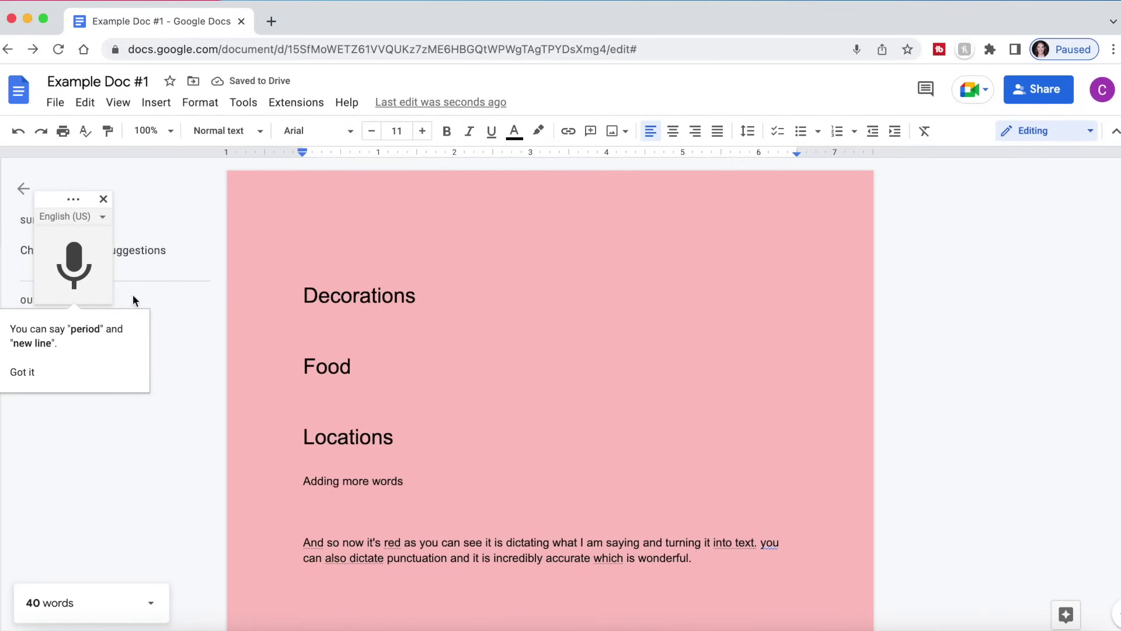
- Move the voice typing panel, browse its dictation languages, then close voice typing
left_click_drag(94, 202, 205, 246)
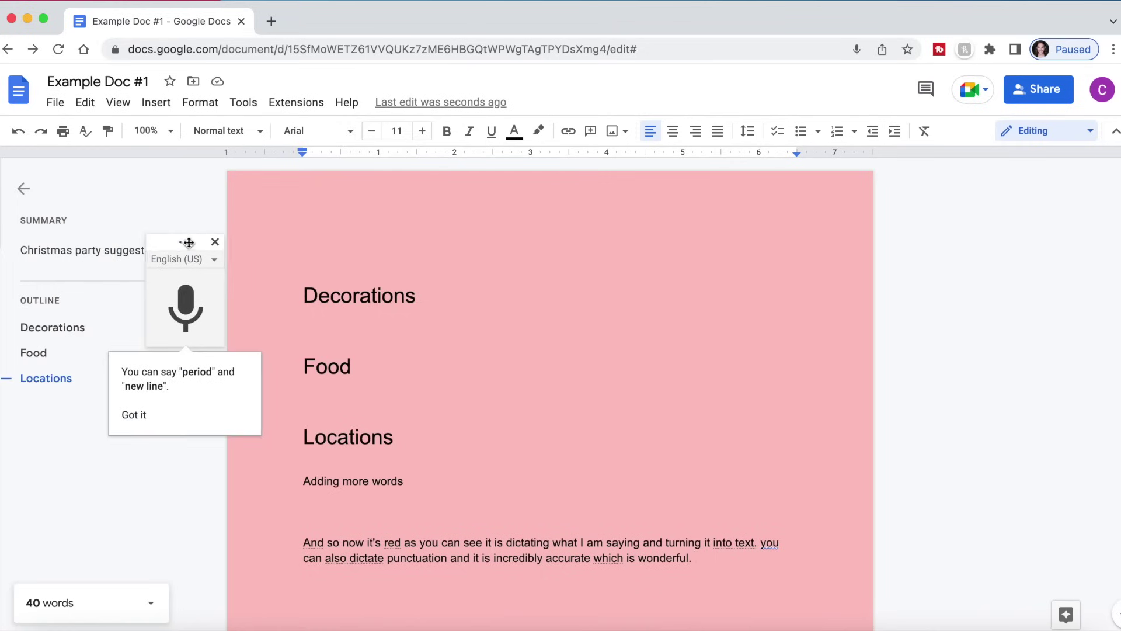
left_click(212, 261)
scroll(234, 468, "down", 15)
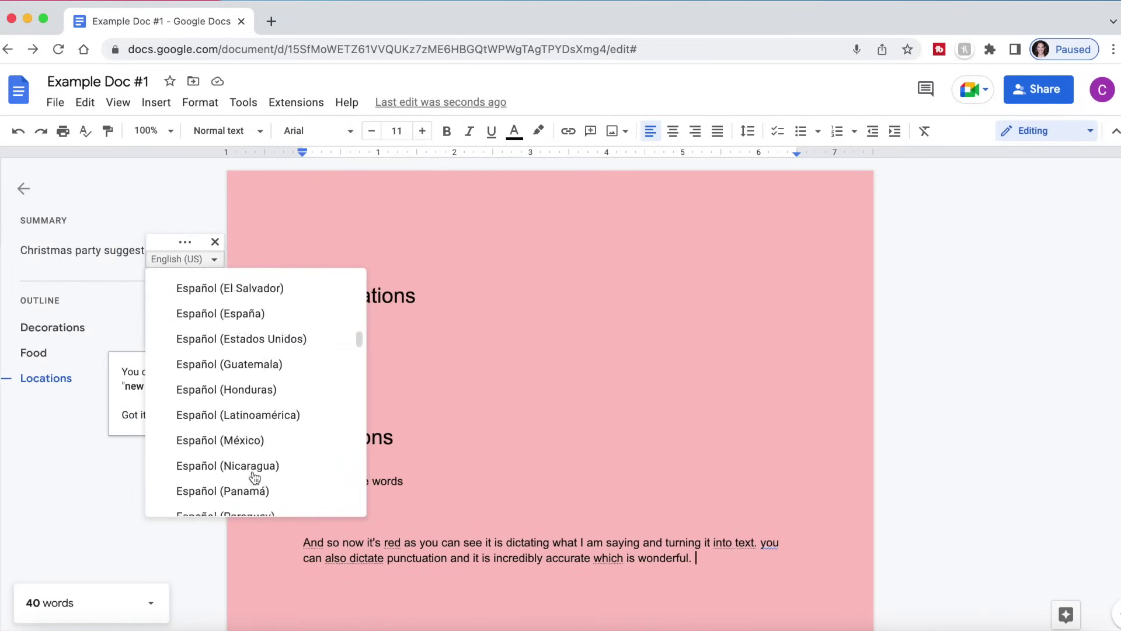
scroll(255, 478, "down", 15)
scroll(255, 477, "up", 20)
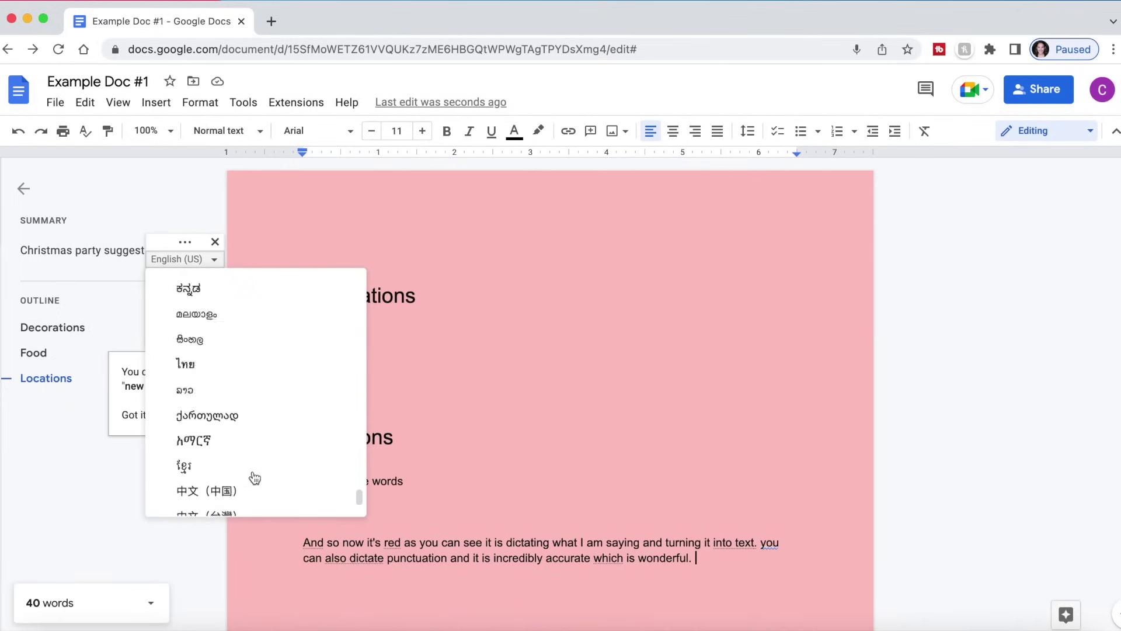
scroll(255, 477, "up", 2)
left_click(521, 404)
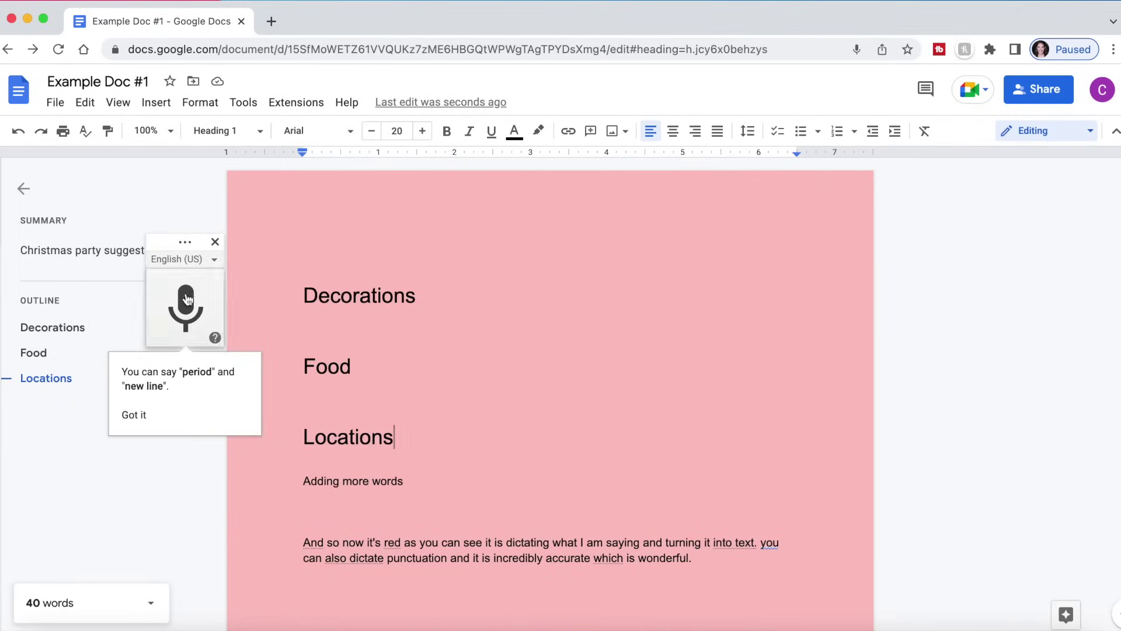
left_click(215, 241)
scroll(616, 459, "down", 1)
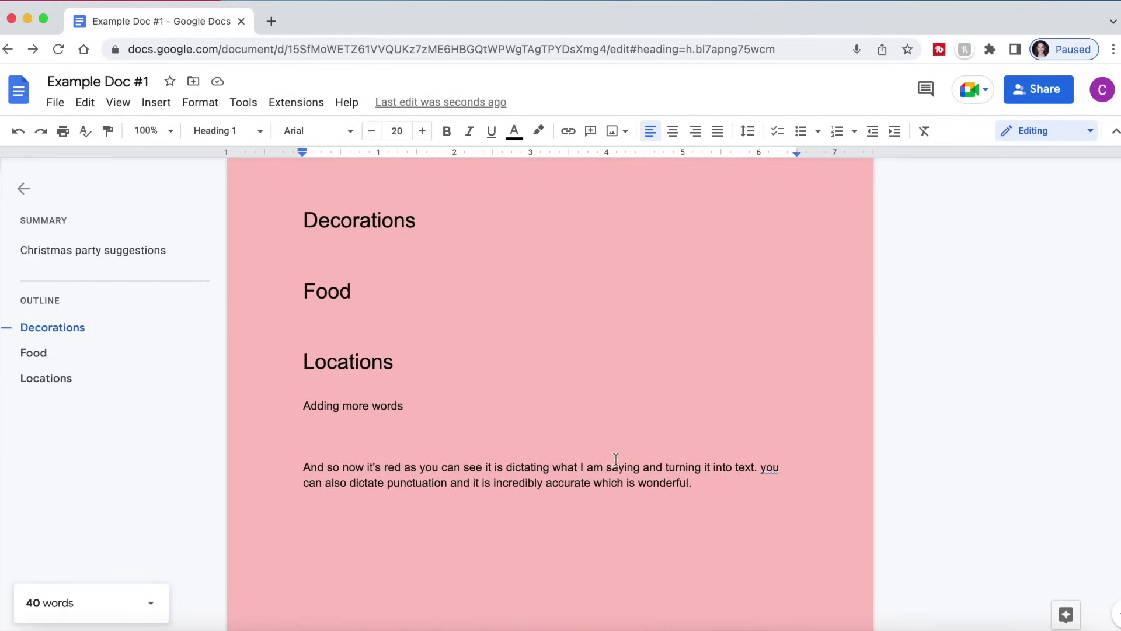
- Run the spelling and grammar check and accept capitalising 'you' to 'You'
scroll(616, 459, "up", 1)
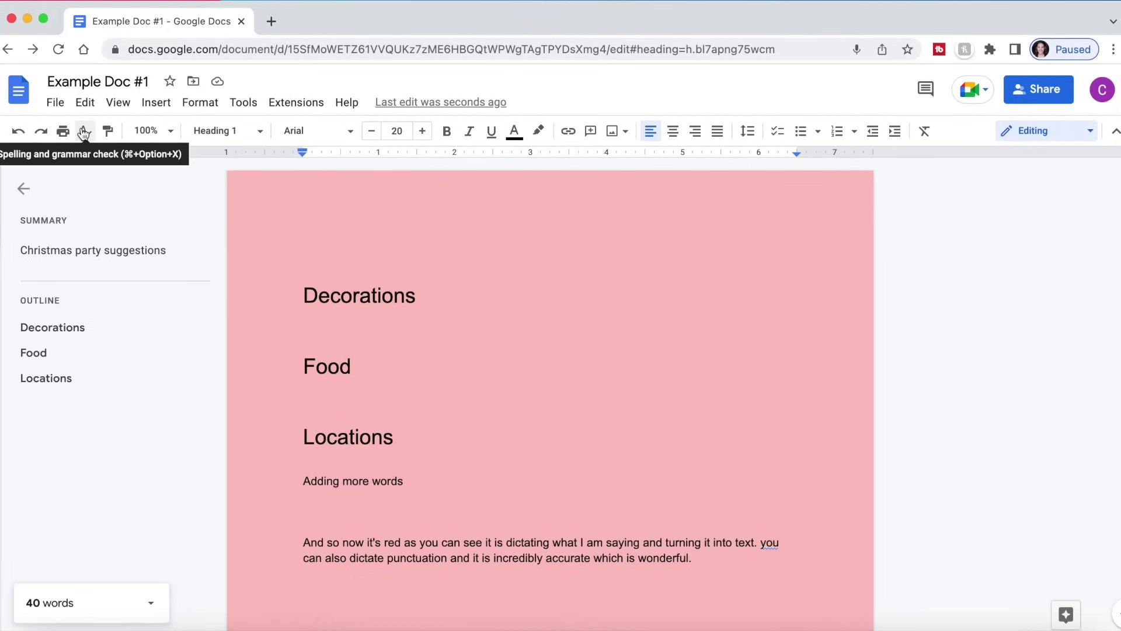
left_click(84, 132)
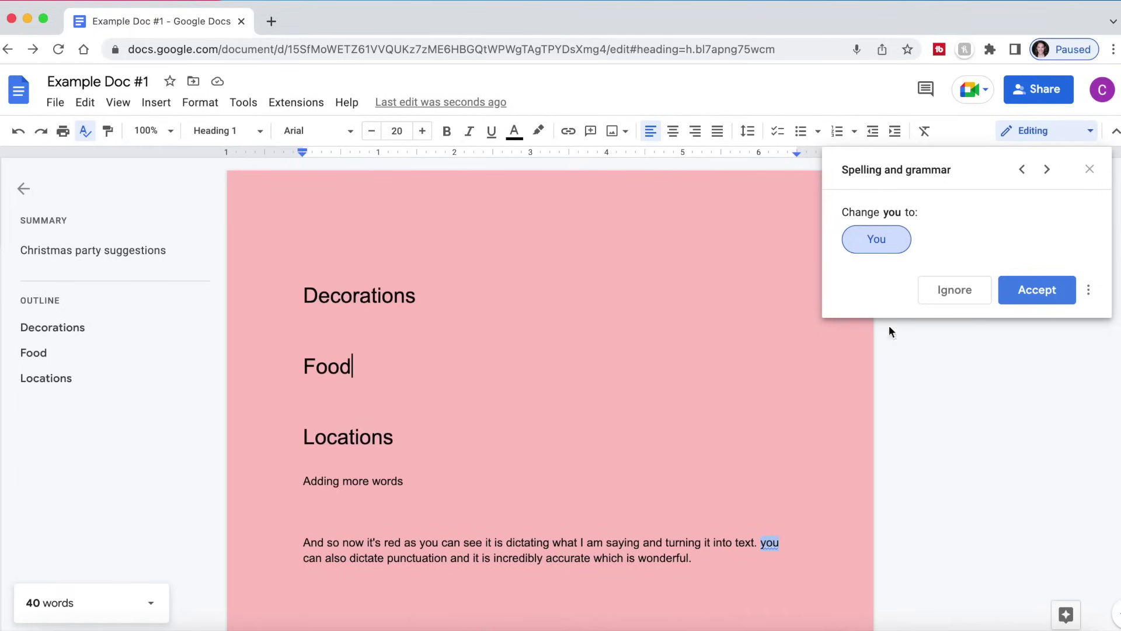
left_click(1059, 290)
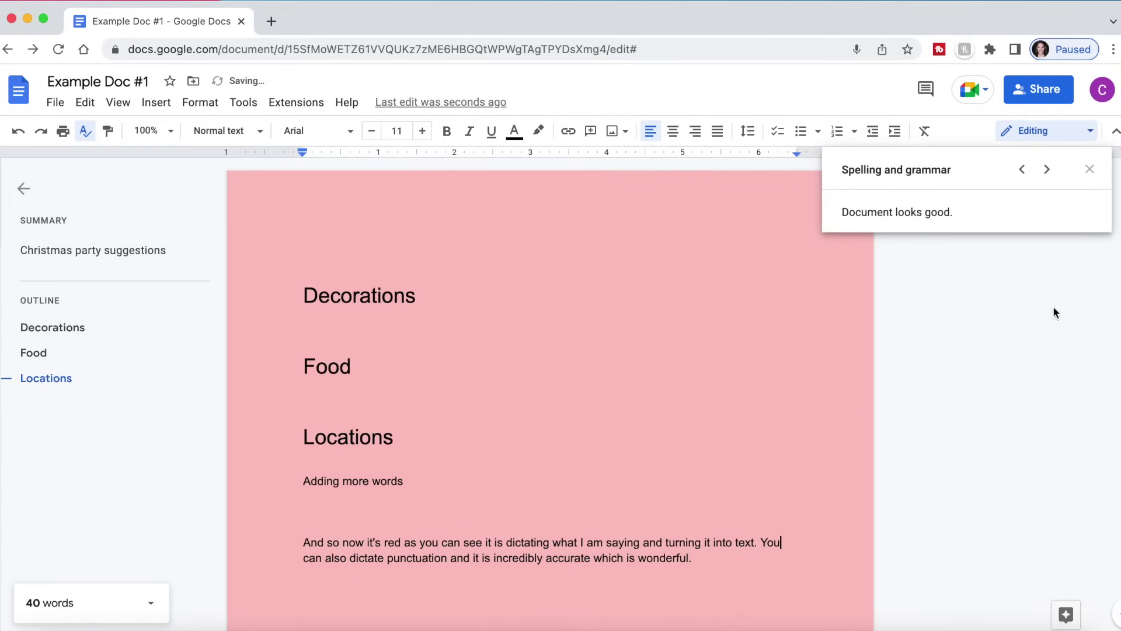